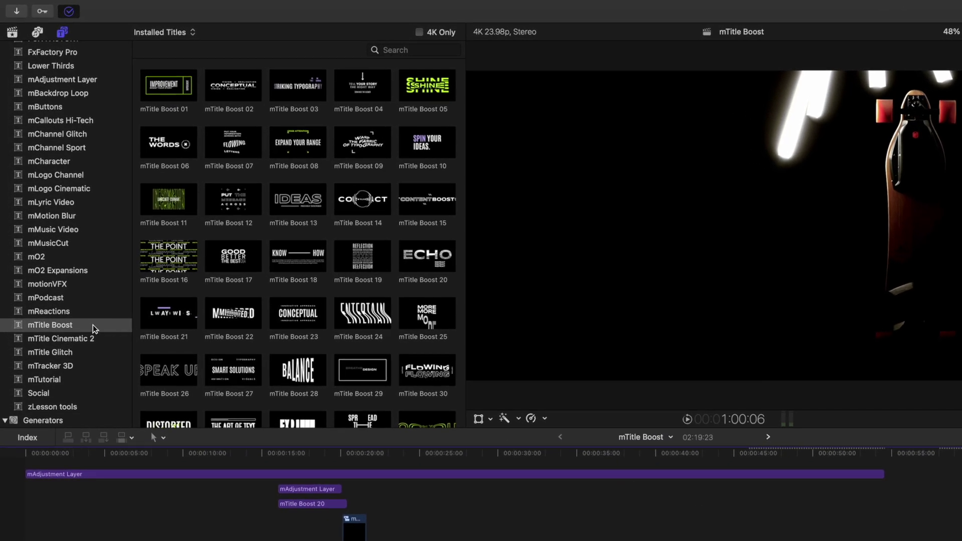
# Step: Scrub back to an earlier shot, then preview mTitle Boost 37 and mTitle Boost 47 (MULTIPLICITY)
pyautogui.click(91, 325)
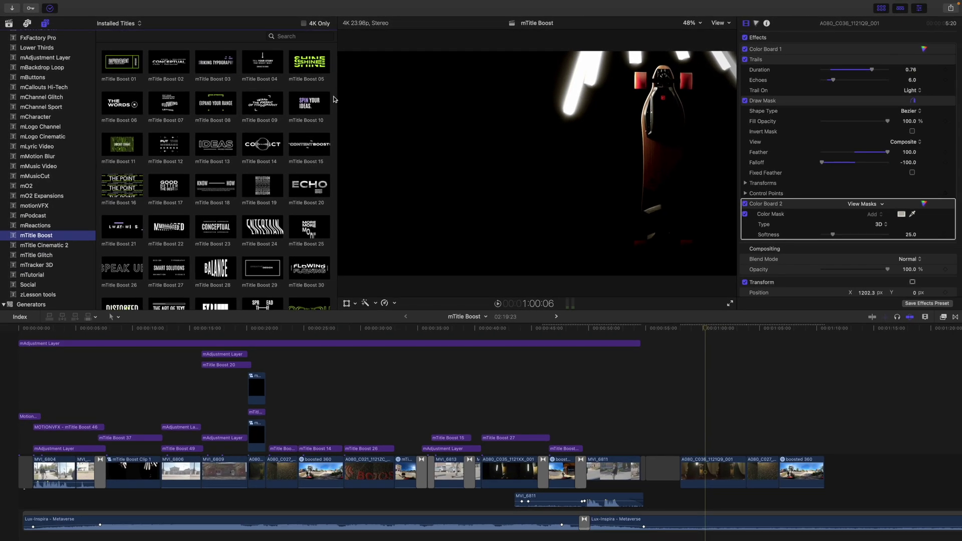
pyautogui.scroll(-3, 333, 99)
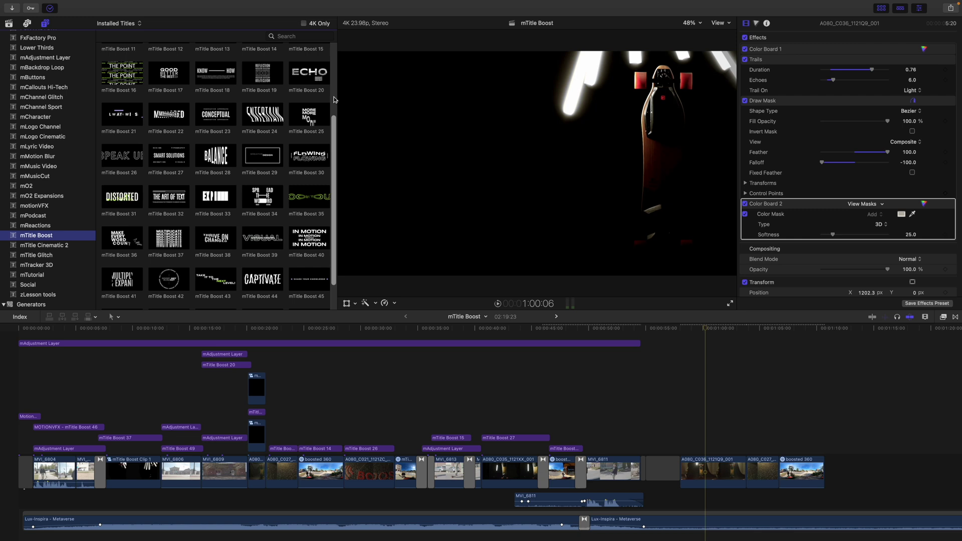
pyautogui.scroll(5, 334, 99)
pyautogui.scroll(1, 334, 99)
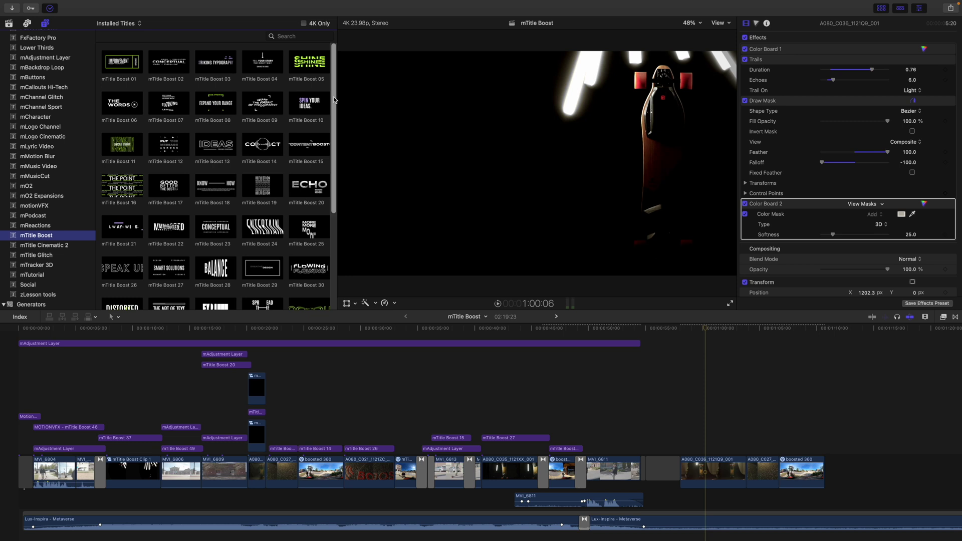
pyautogui.click(706, 332)
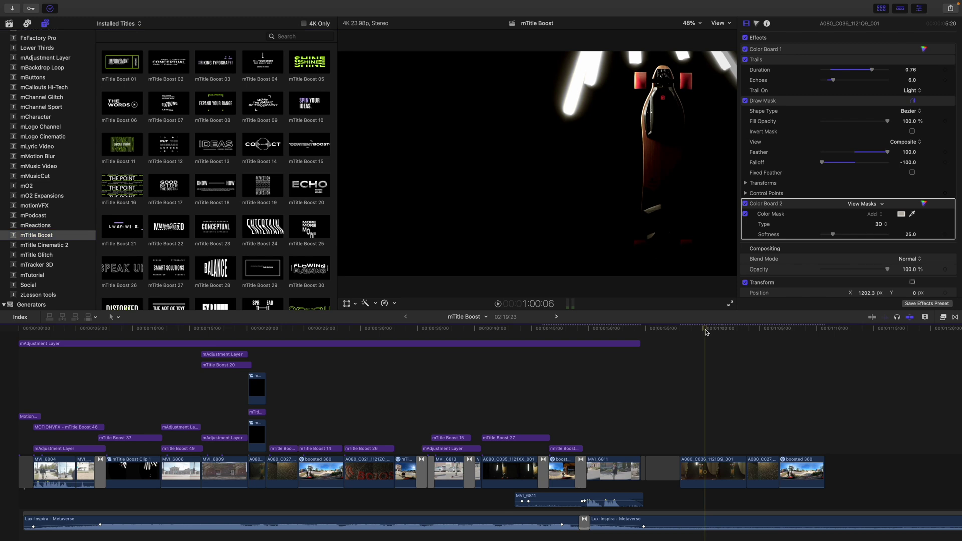
pyautogui.moveTo(706, 332)
pyautogui.mouseDown()
pyautogui.moveTo(414, 333)
pyautogui.moveTo(722, 354)
pyautogui.mouseUp()
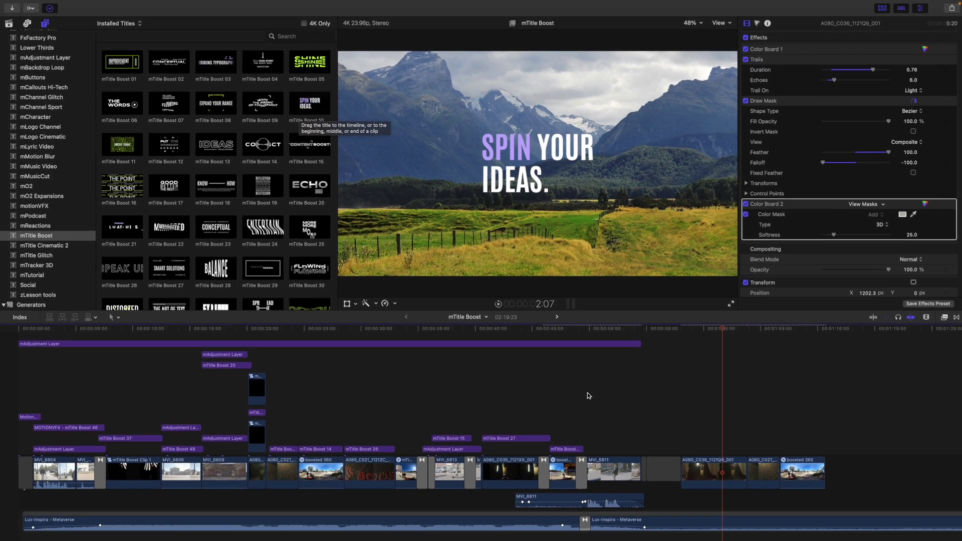
pyautogui.hscroll(1, 715, 422)
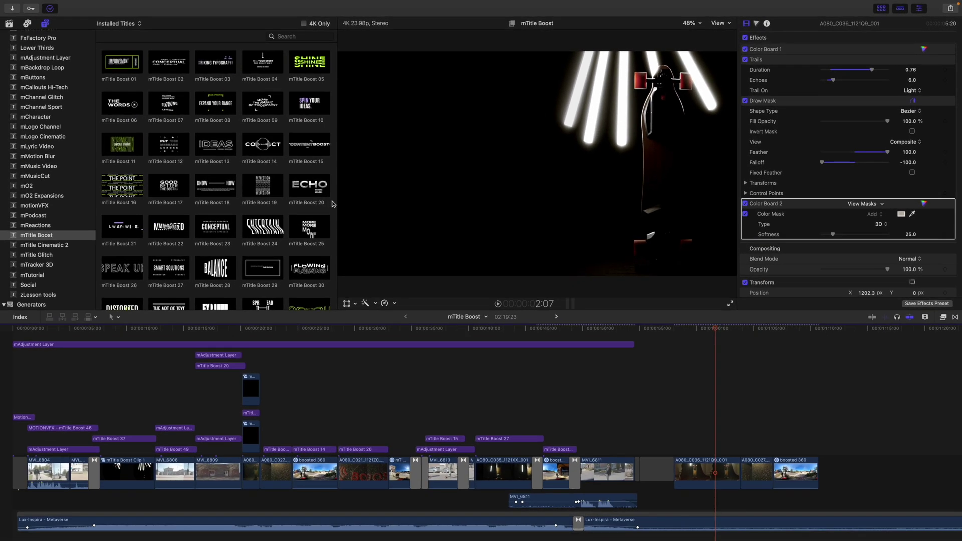
pyautogui.scroll(-3, 332, 203)
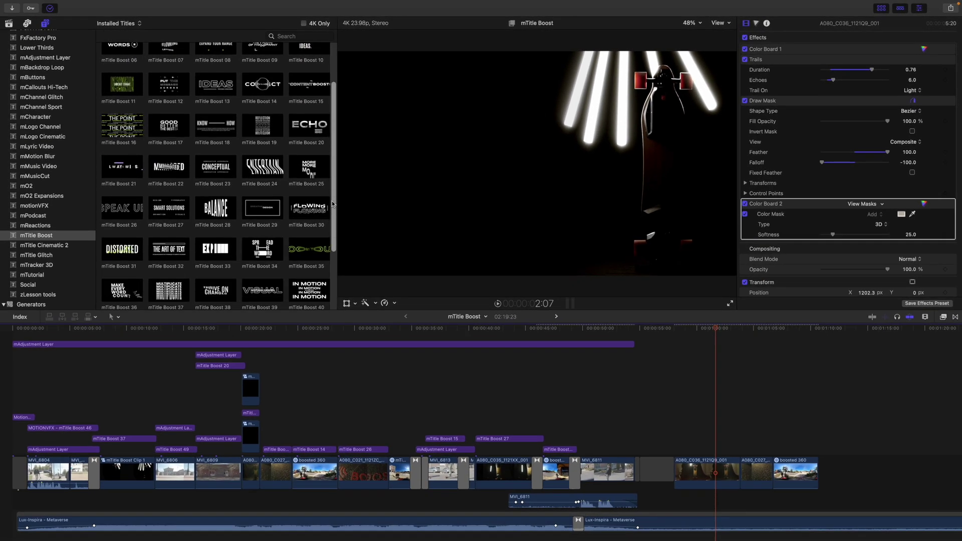
pyautogui.scroll(-1, 332, 201)
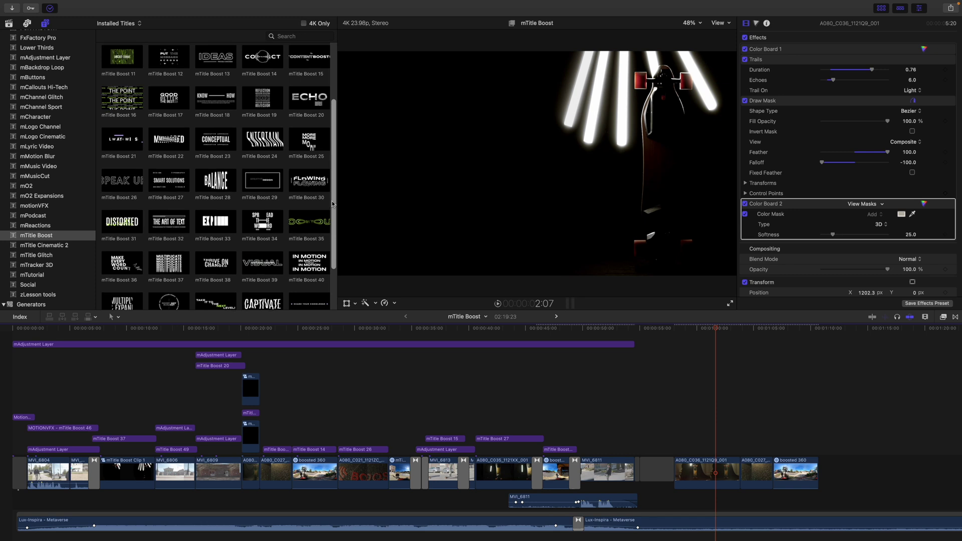
pyautogui.click(162, 272)
pyautogui.scroll(-3, 329, 286)
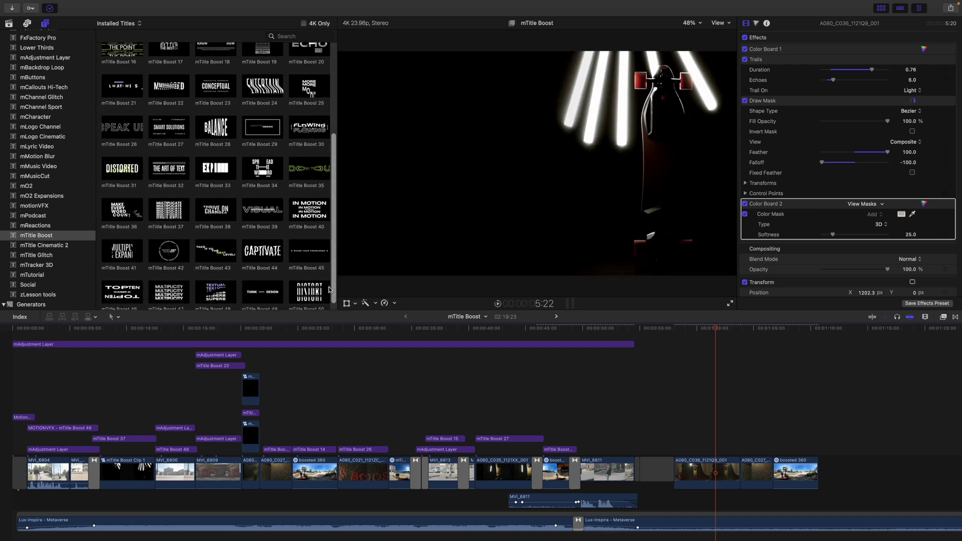
pyautogui.click(169, 282)
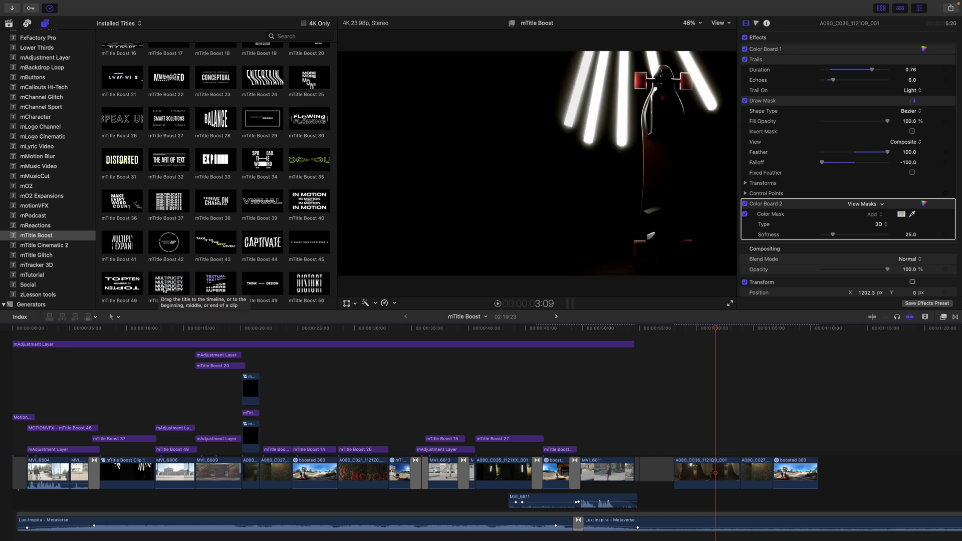
# Step: Place mTitle Boost 47 above the skateboard clip near one minute, shorten it, and shift it left
pyautogui.moveTo(165, 289); pyautogui.dragTo(677, 434)
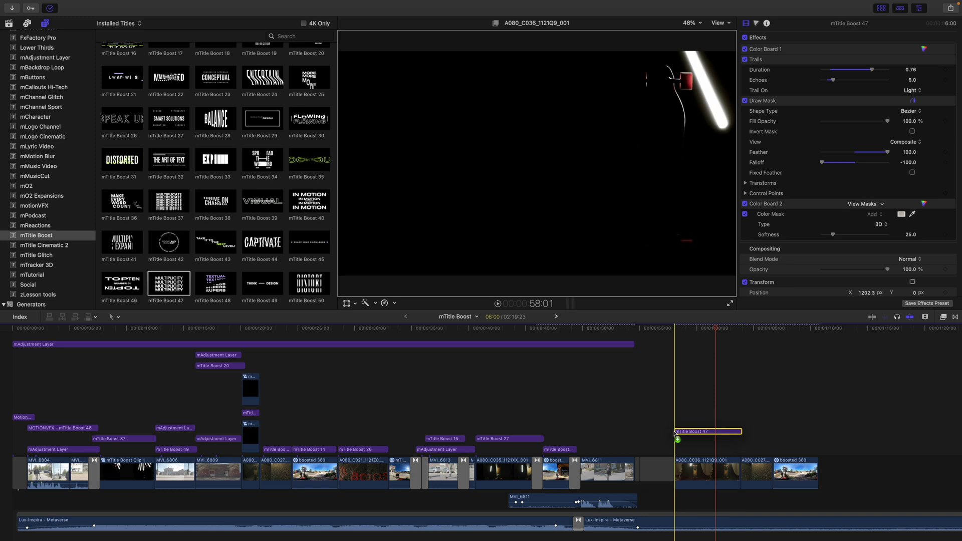
pyautogui.click(718, 451)
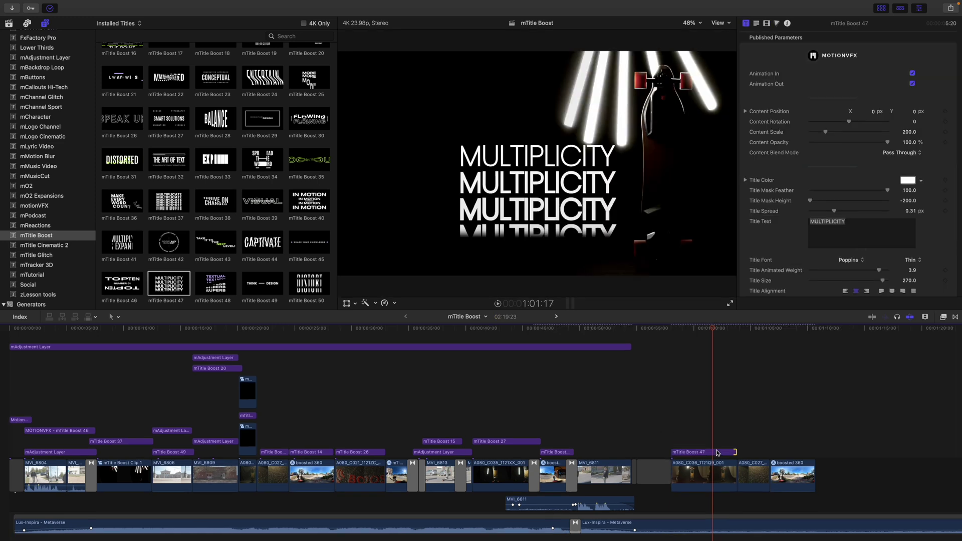
pyautogui.moveTo(736, 451)
pyautogui.mouseDown()
pyautogui.moveTo(711, 449)
pyautogui.moveTo(734, 450)
pyautogui.mouseUp()
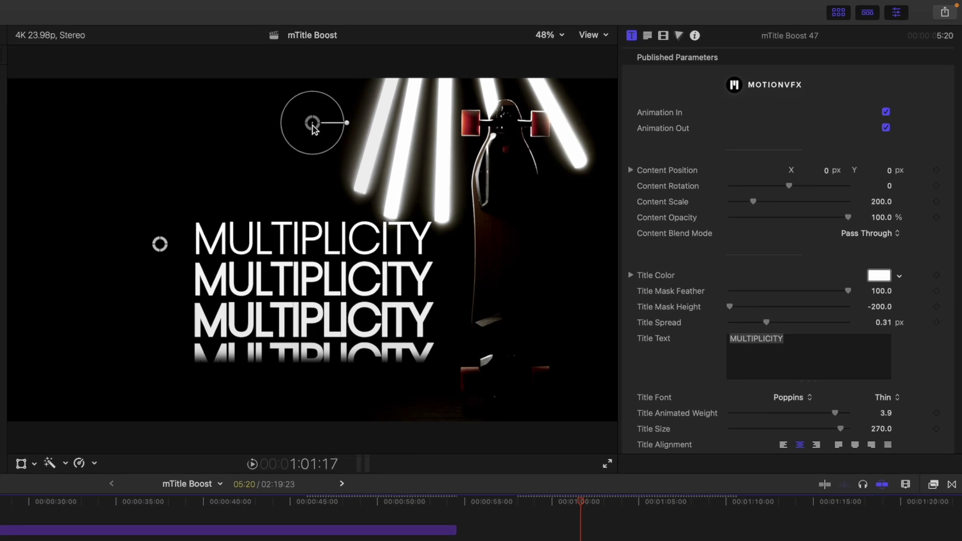
pyautogui.moveTo(314, 129)
pyautogui.mouseDown()
pyautogui.moveTo(260, 136)
pyautogui.moveTo(300, 108)
pyautogui.mouseUp()
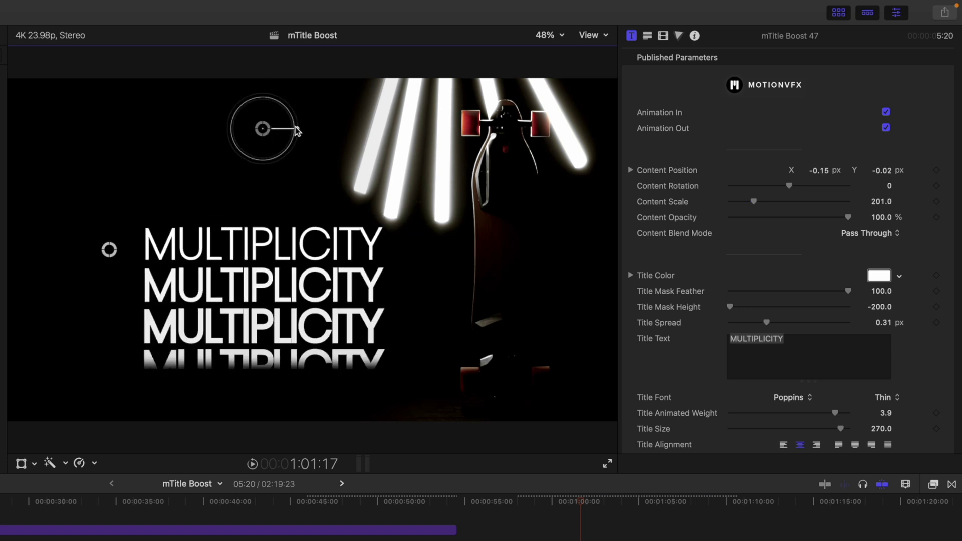
# Step: Enlarge the MULTIPLICITY title slightly and adjust the spacing between its lines
pyautogui.moveTo(300, 109); pyautogui.dragTo(296, 129)
pyautogui.moveTo(109, 250)
pyautogui.mouseDown()
pyautogui.moveTo(172, 242)
pyautogui.moveTo(172, 222)
pyautogui.mouseUp()
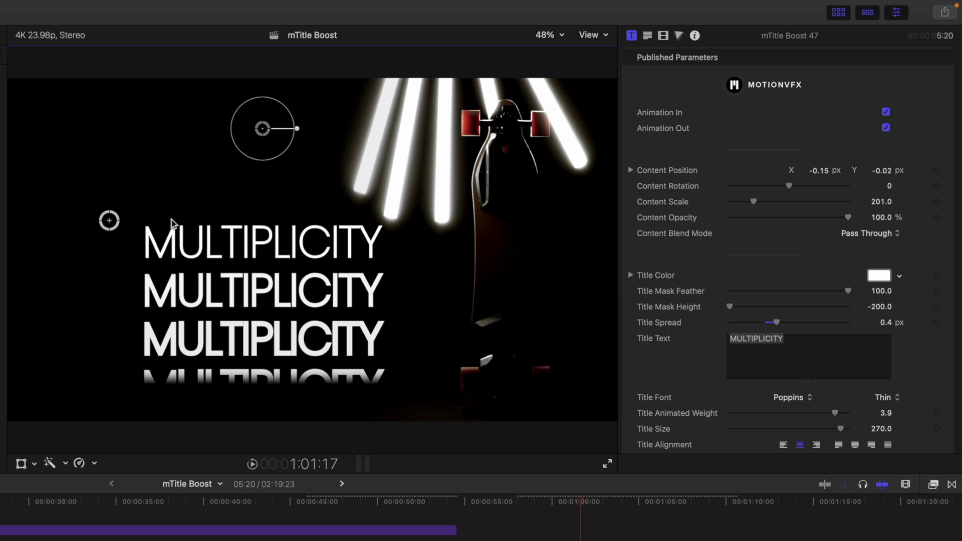
pyautogui.moveTo(172, 222); pyautogui.dragTo(166, 236)
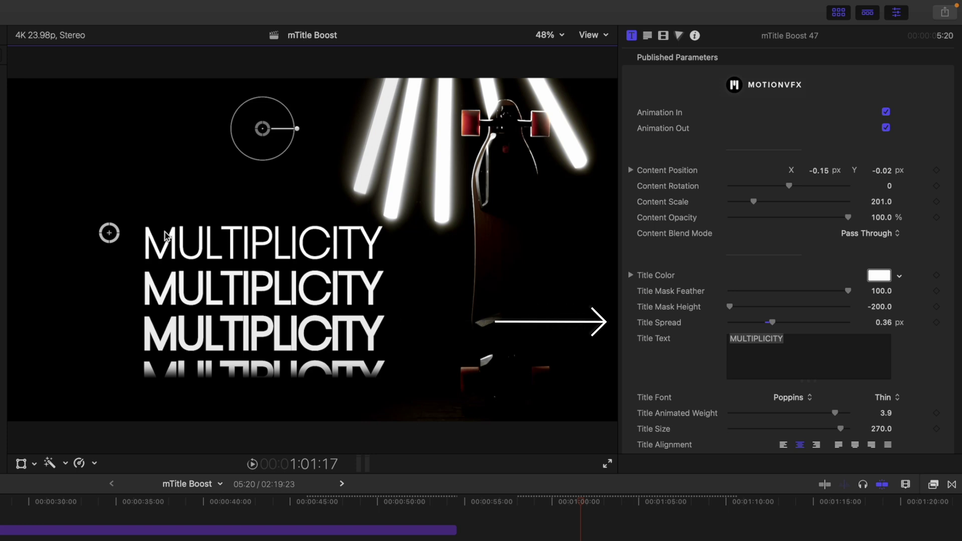
pyautogui.moveTo(166, 234); pyautogui.dragTo(165, 208)
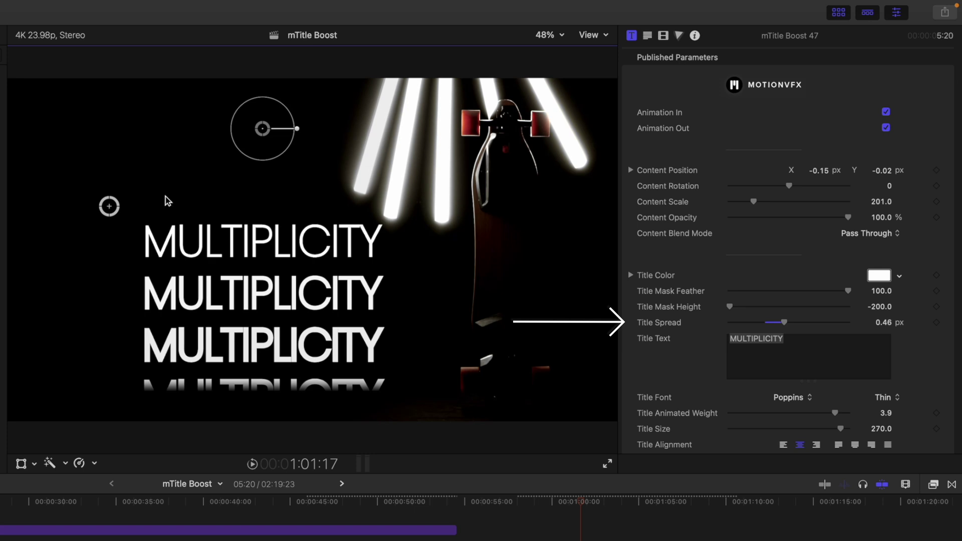
pyautogui.moveTo(165, 209); pyautogui.dragTo(165, 200)
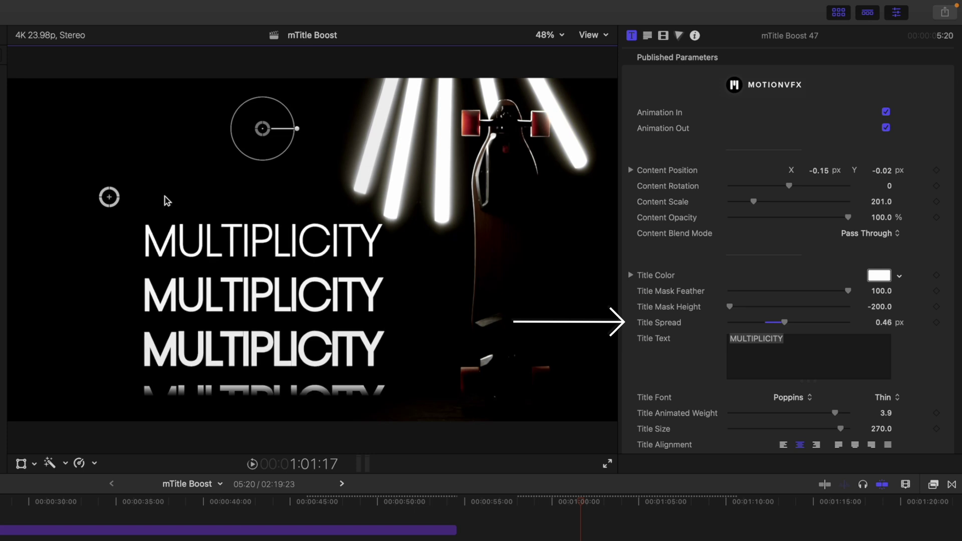
pyautogui.moveTo(166, 200); pyautogui.dragTo(165, 233)
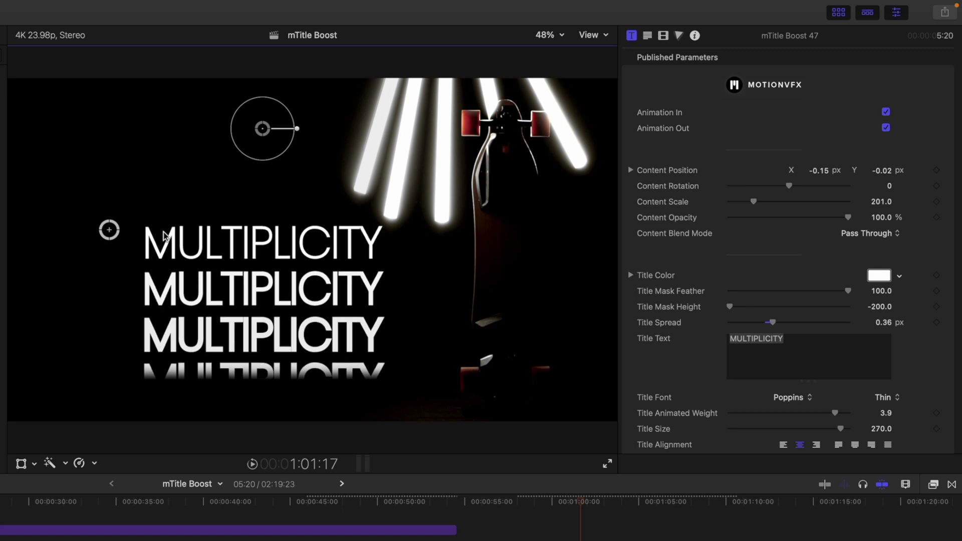
pyautogui.moveTo(165, 233); pyautogui.dragTo(166, 237)
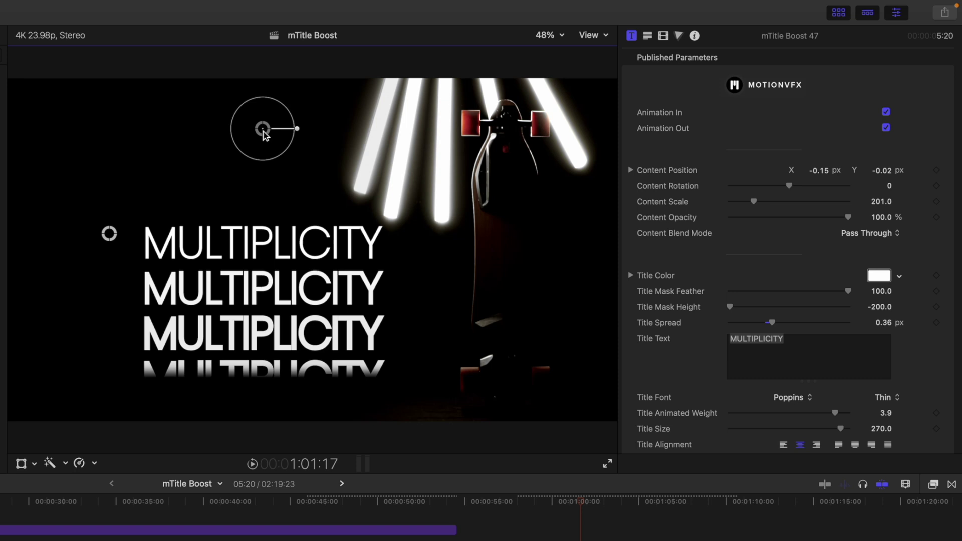
# Step: Move the title to the upper left and widen Title Spread to about 0.38
pyautogui.moveTo(263, 132); pyautogui.dragTo(236, 69)
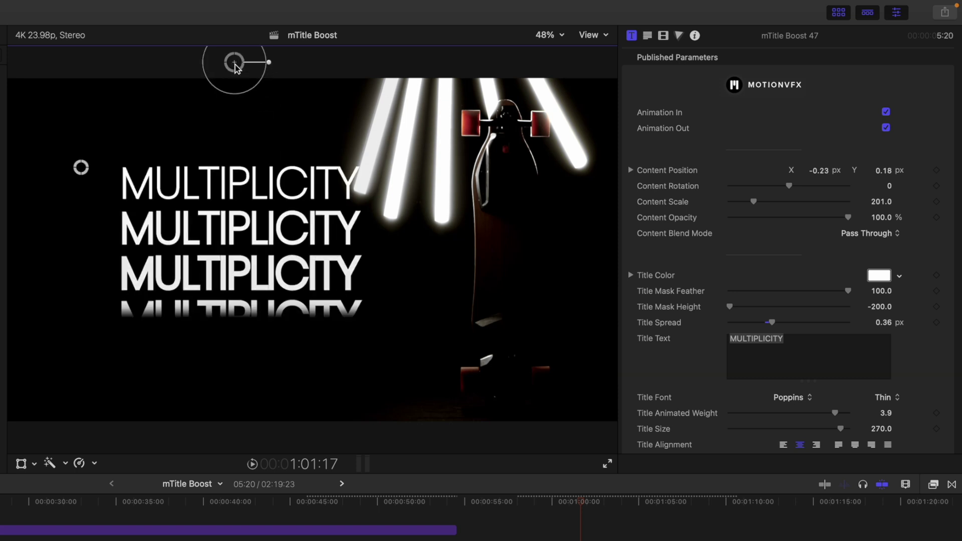
pyautogui.moveTo(235, 67); pyautogui.dragTo(226, 70)
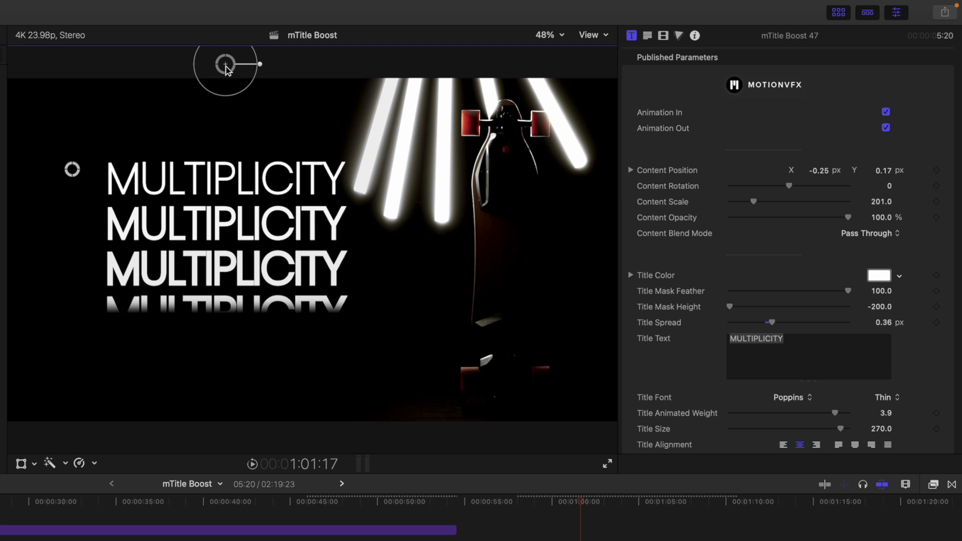
pyautogui.moveTo(73, 171); pyautogui.dragTo(74, 172)
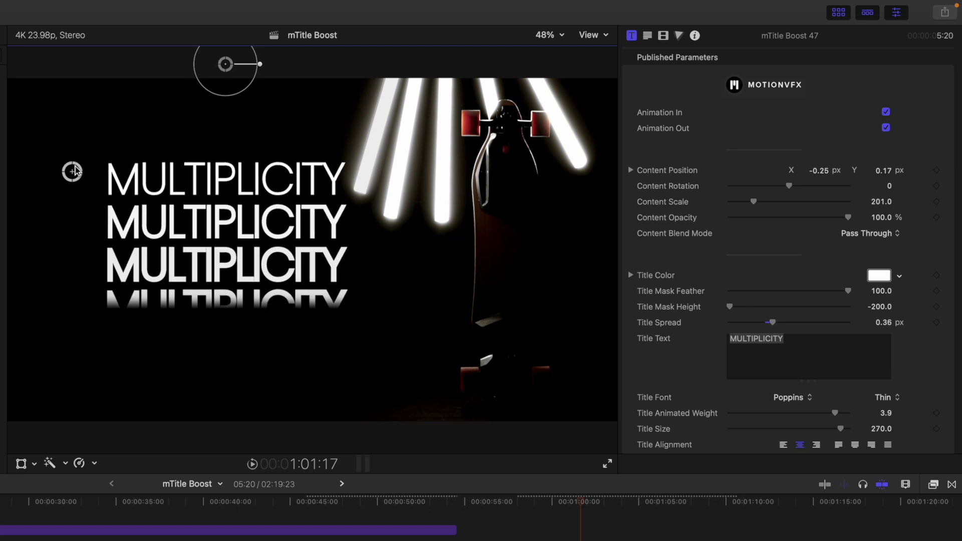
pyautogui.moveTo(74, 172); pyautogui.dragTo(72, 161)
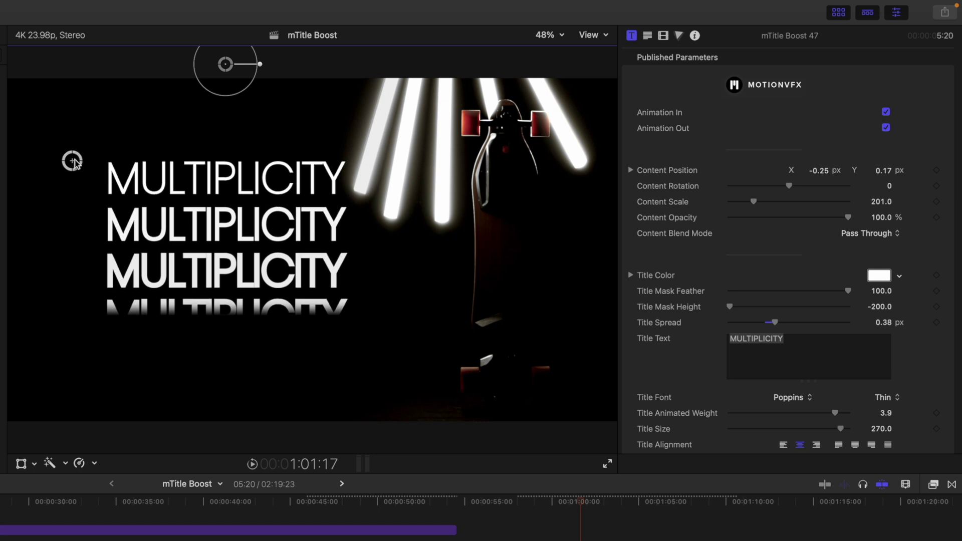
pyautogui.moveTo(229, 69); pyautogui.dragTo(229, 66)
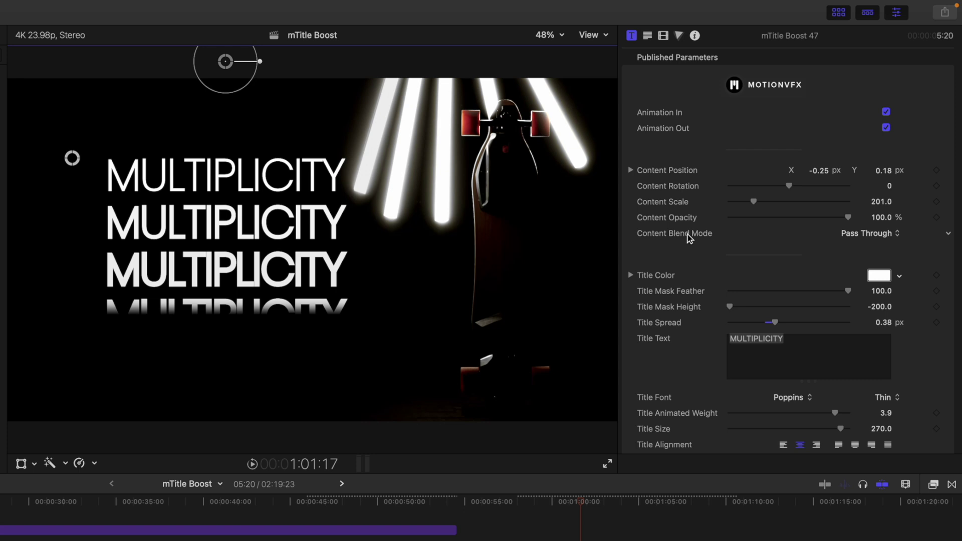
pyautogui.scroll(-5, 688, 222)
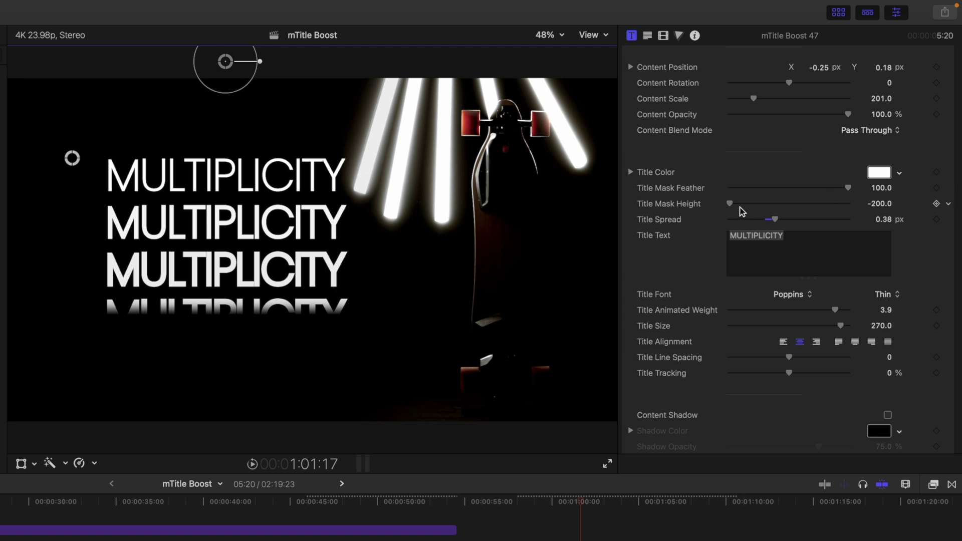
# Step: Restore Title Mask Feather to 100 and lower Title Mask Height toward 0 so the bottom line fades
pyautogui.moveTo(732, 208); pyautogui.dragTo(792, 213)
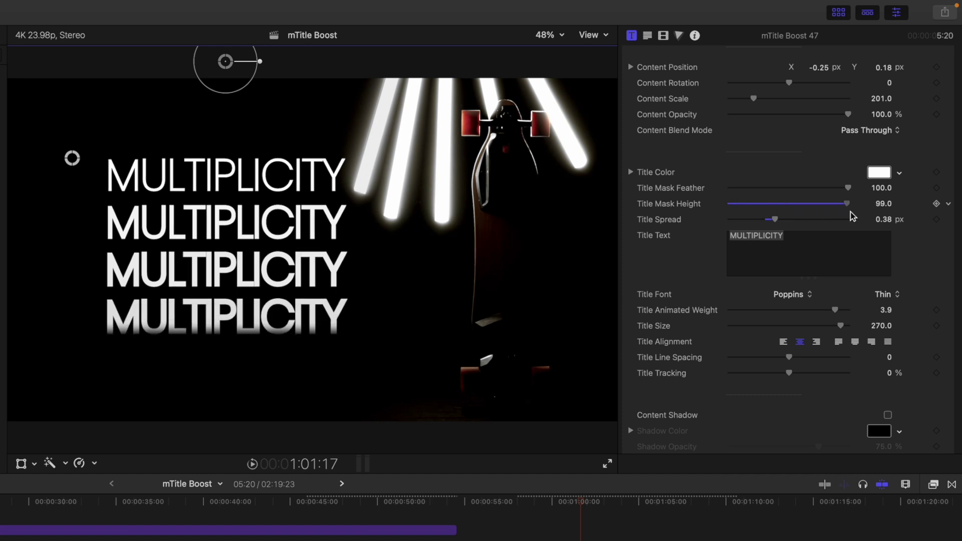
pyautogui.moveTo(792, 213); pyautogui.dragTo(851, 215)
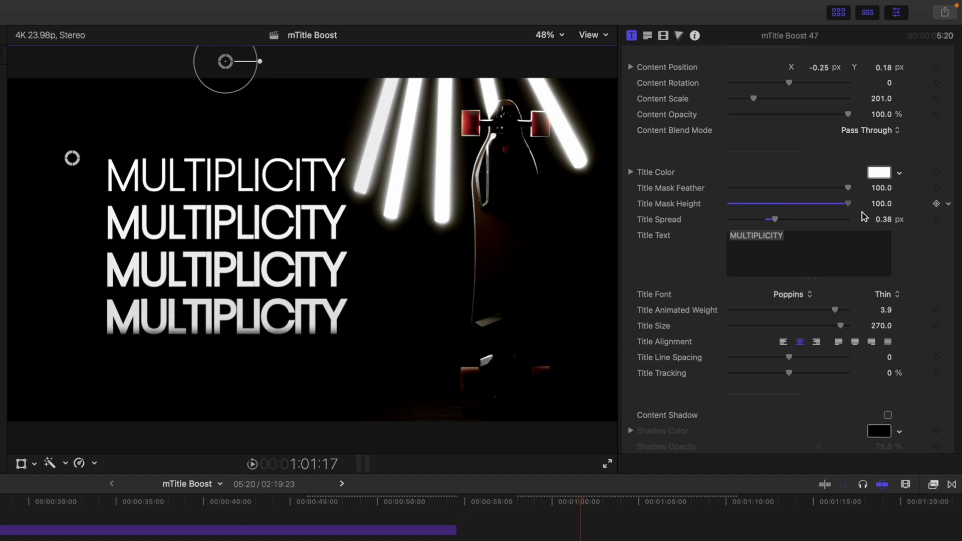
pyautogui.moveTo(838, 190)
pyautogui.moveTo(848, 188); pyautogui.dragTo(687, 195)
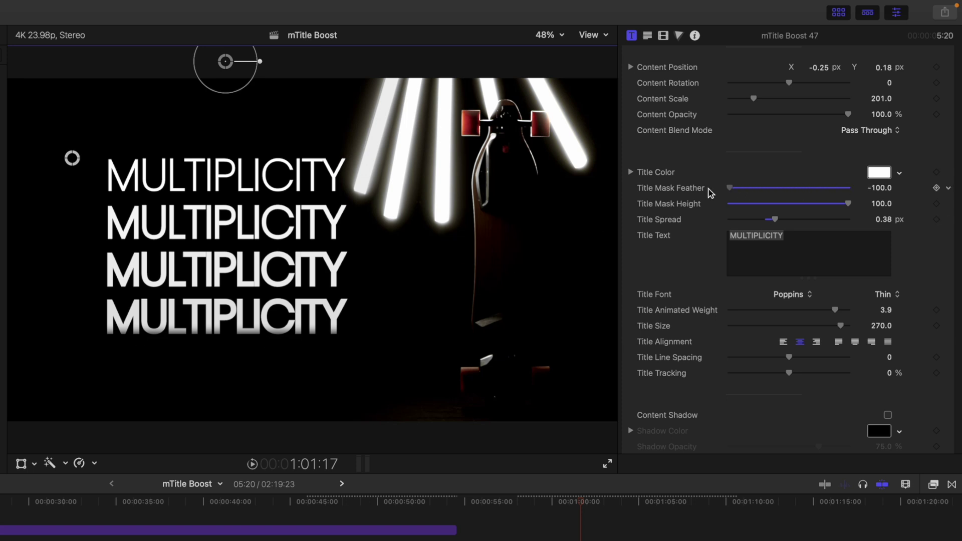
pyautogui.moveTo(688, 195); pyautogui.dragTo(879, 202)
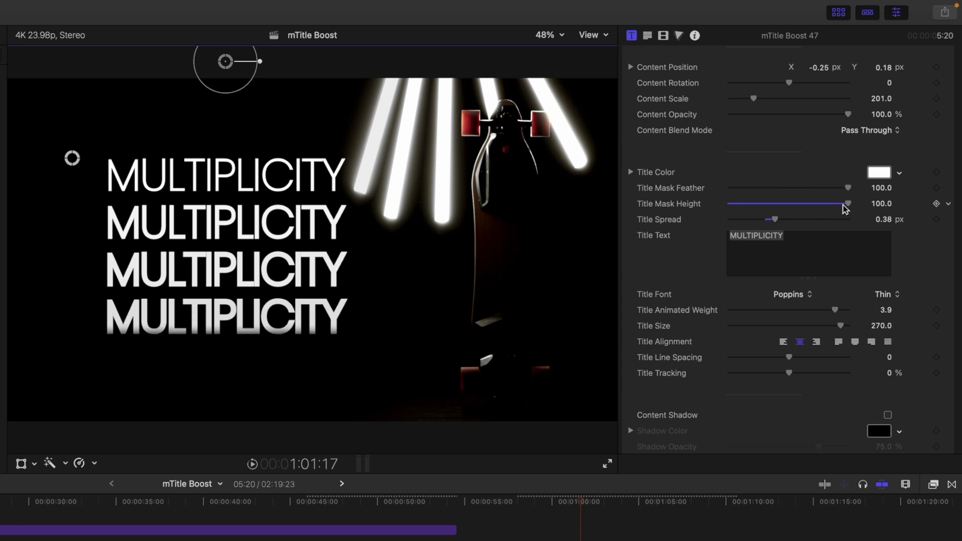
pyautogui.moveTo(844, 209); pyautogui.dragTo(729, 207)
pyautogui.moveTo(850, 194)
pyautogui.mouseDown()
pyautogui.moveTo(804, 196)
pyautogui.moveTo(850, 196)
pyautogui.mouseUp()
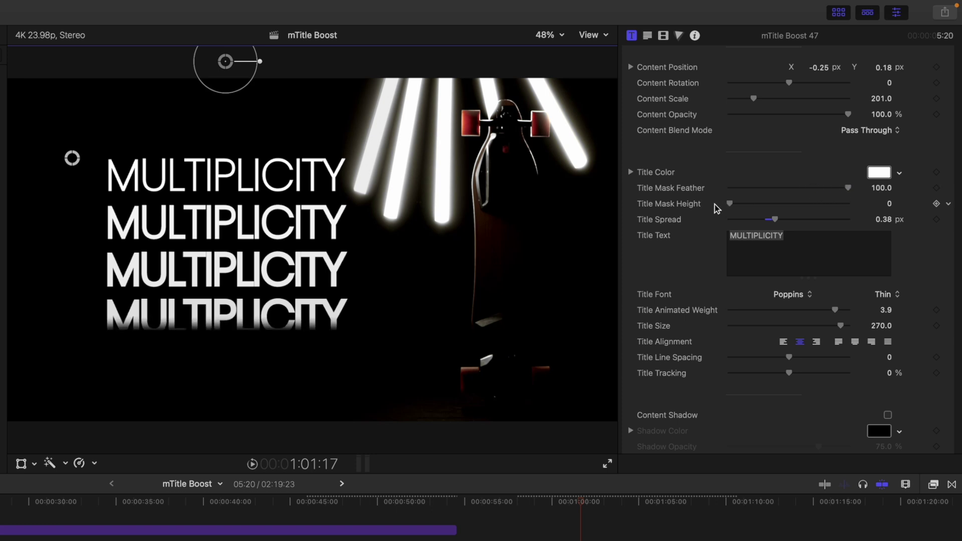
pyautogui.scroll(-3, 715, 208)
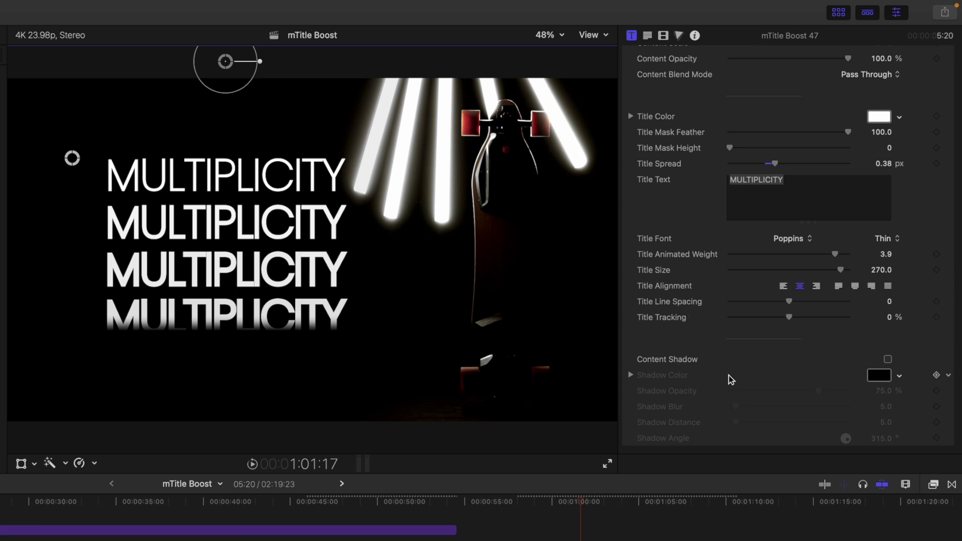
# Step: Replace the MULTIPLICITY title text with BOOSTED in the inspector
pyautogui.doubleClick(801, 183)
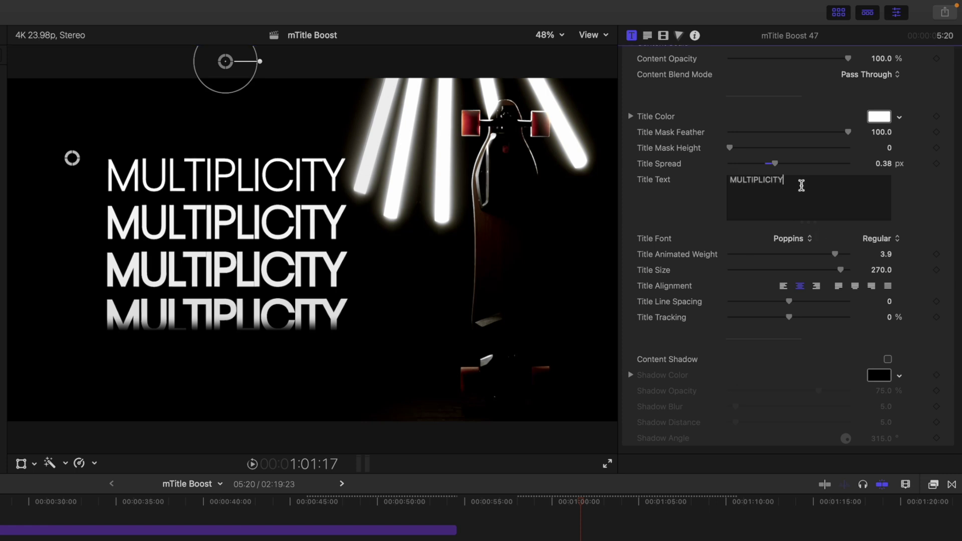
pyautogui.write('B')
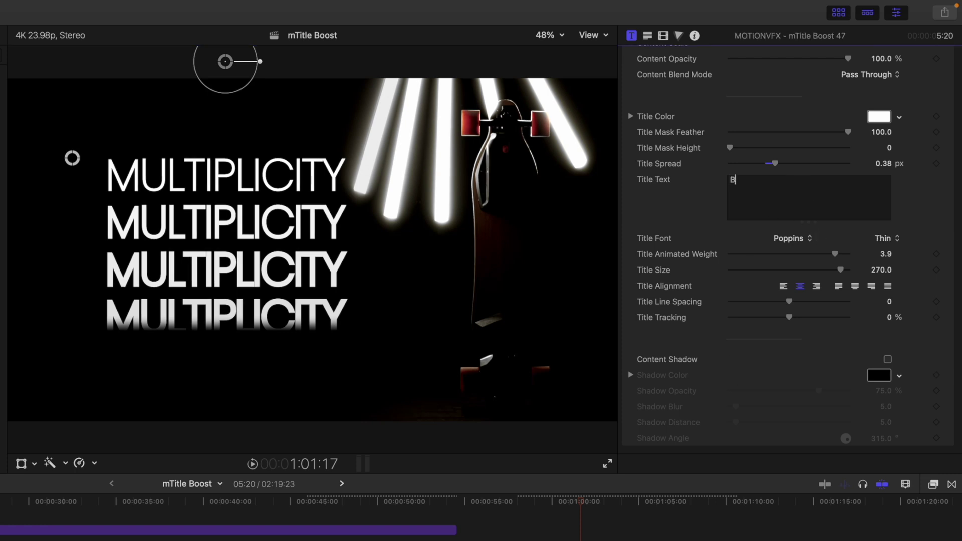
pyautogui.write('OOSTED')
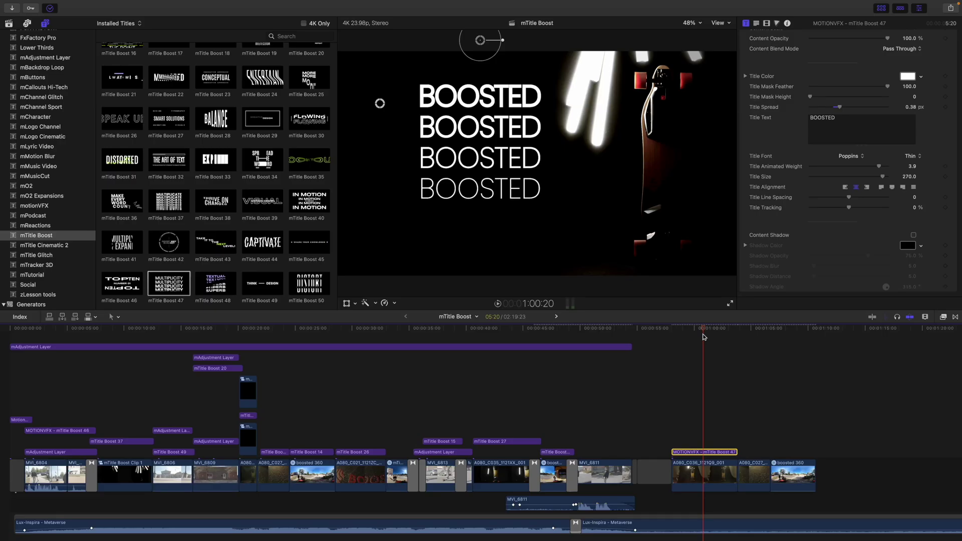
pyautogui.hscroll(3, 703, 337)
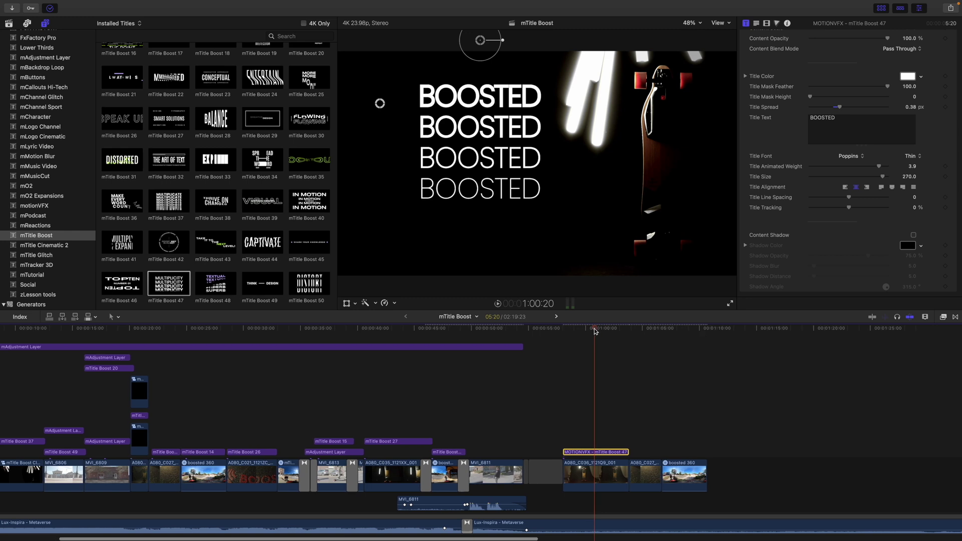
# Step: Park the playhead on the glittery clip near 1:06 and drop in the MAKE EVERY WORD COUNT title
pyautogui.moveTo(595, 332); pyautogui.dragTo(645, 341)
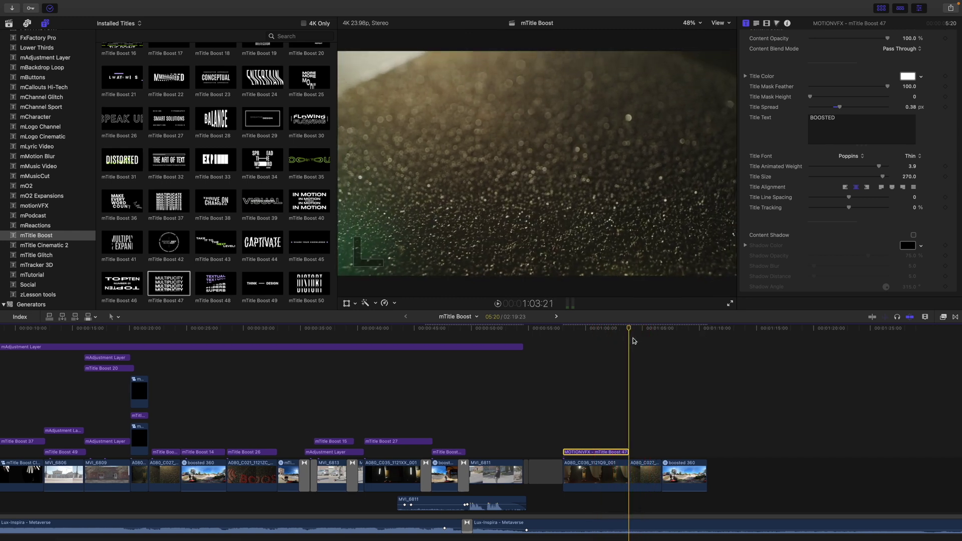
pyautogui.moveTo(646, 341)
pyautogui.mouseDown()
pyautogui.moveTo(656, 342)
pyautogui.moveTo(632, 342)
pyautogui.mouseUp()
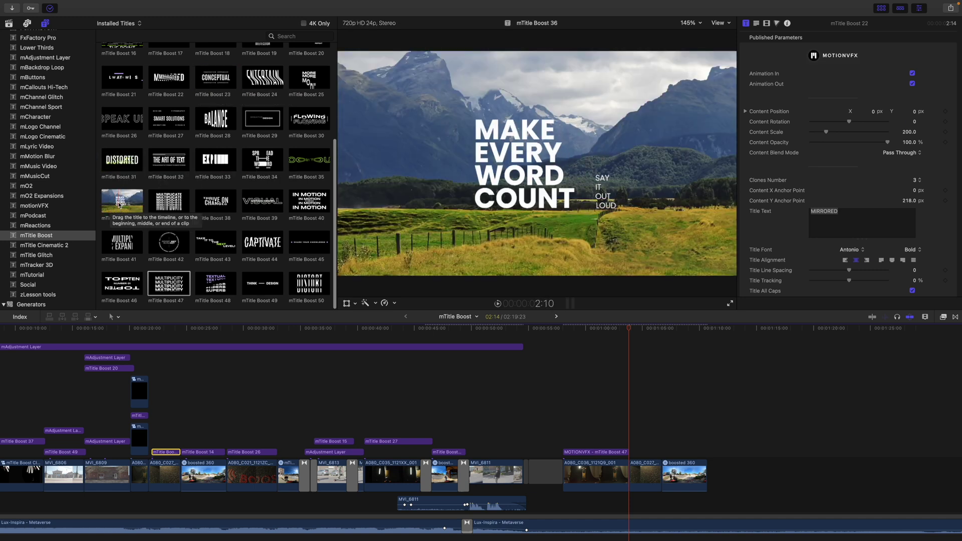
pyautogui.moveTo(122, 209)
pyautogui.mouseDown()
pyautogui.moveTo(632, 400)
pyautogui.moveTo(634, 450)
pyautogui.mouseUp()
# Step: Trim the mTitle Boost 36 title shorter and scale it up to 229.1, leaving rotation at zero
pyautogui.moveTo(697, 452); pyautogui.dragTo(661, 452)
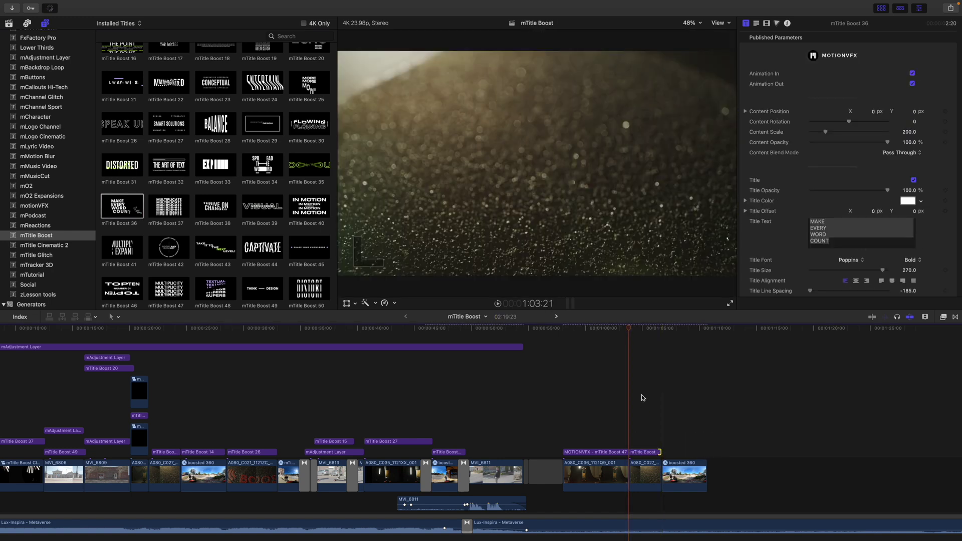
pyautogui.hscroll(1, 632, 379)
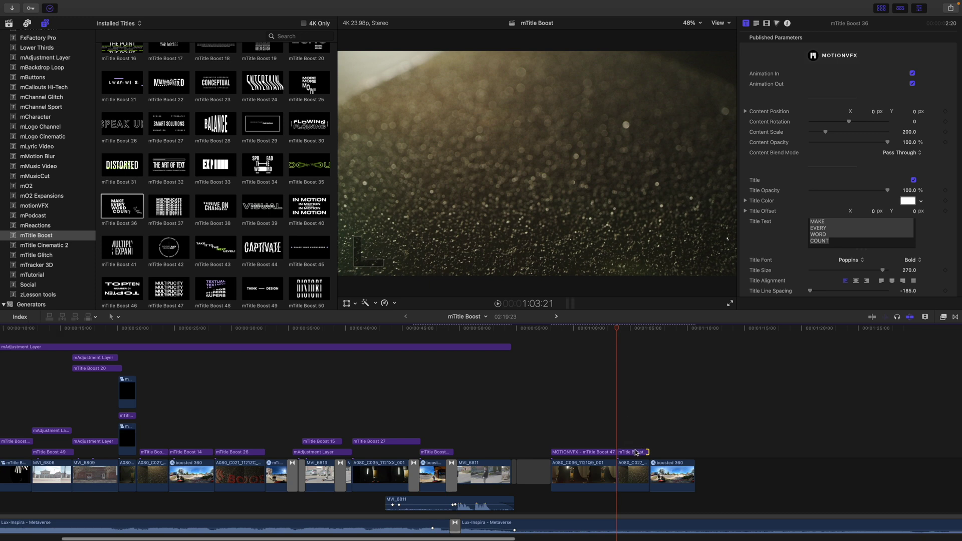
pyautogui.click(636, 453)
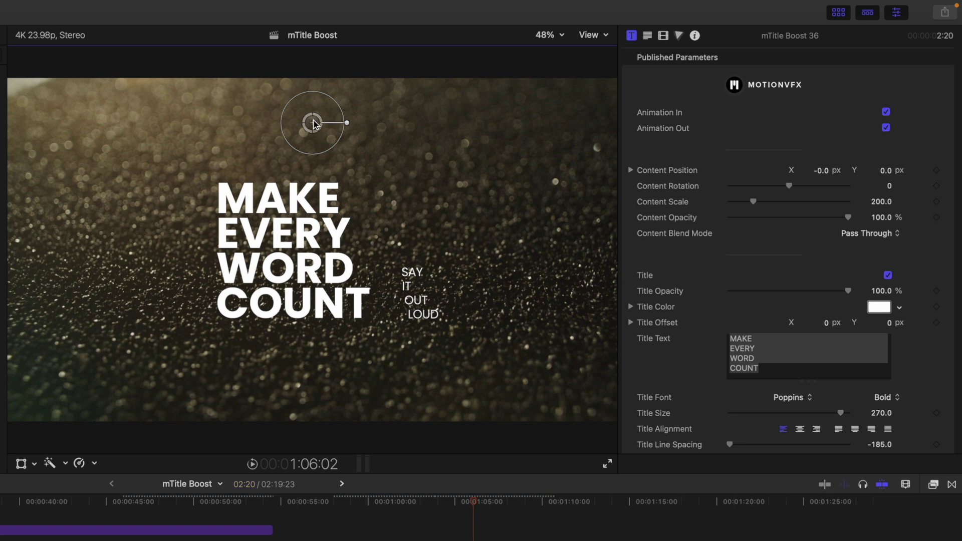
pyautogui.moveTo(316, 128); pyautogui.dragTo(353, 128)
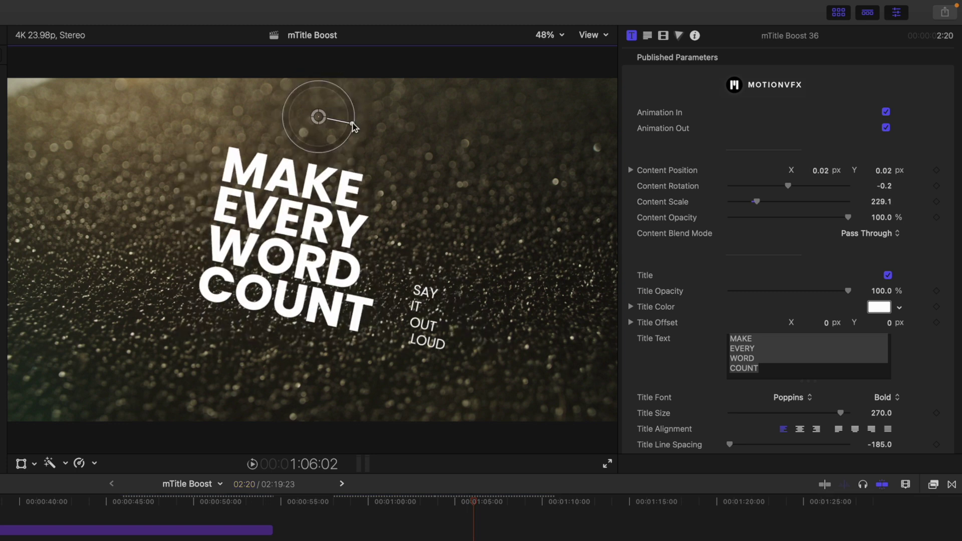
pyautogui.press('super+z')
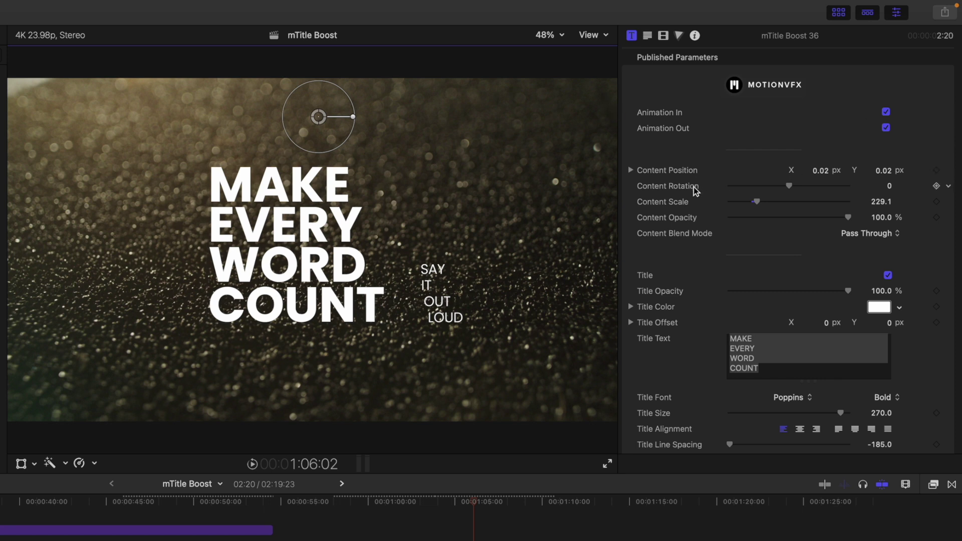
pyautogui.scroll(-3, 691, 233)
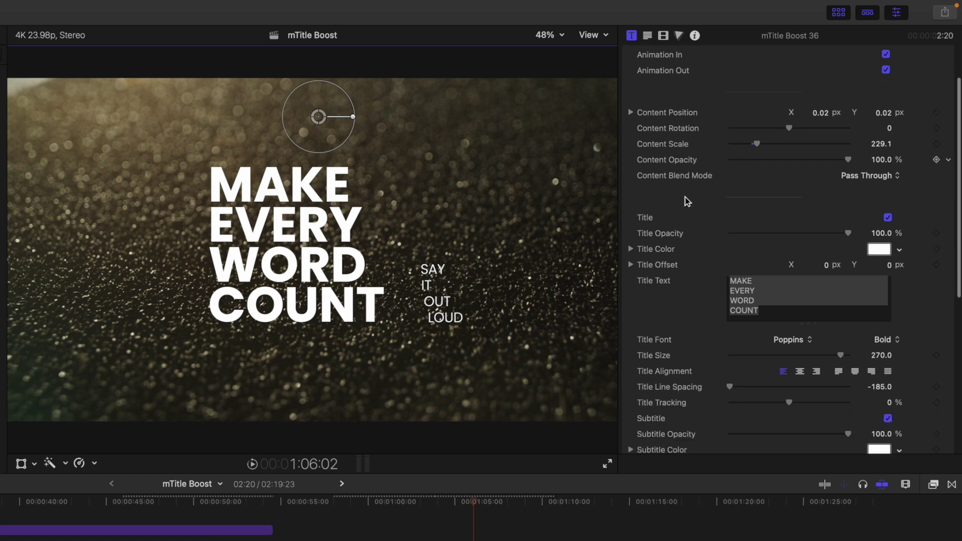
pyautogui.scroll(-2, 684, 199)
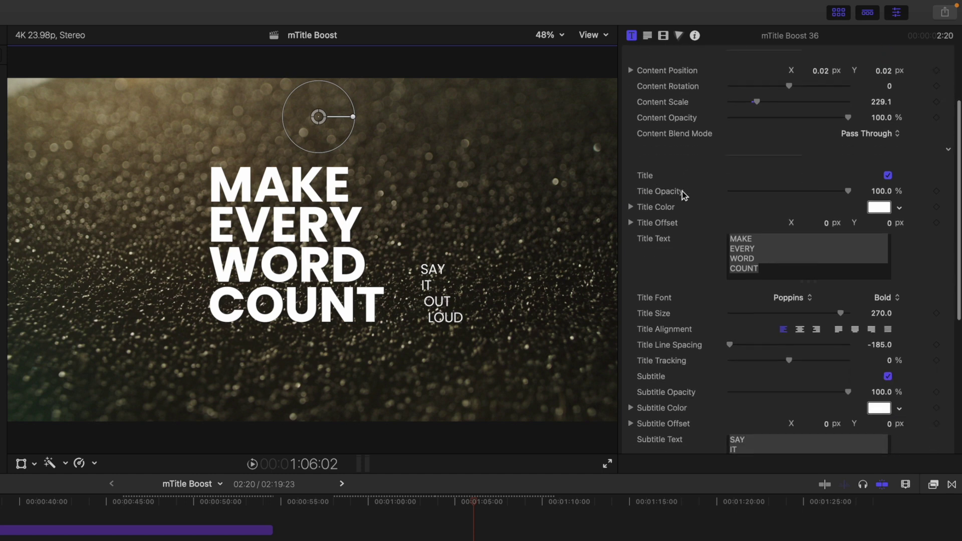
pyautogui.click(888, 175)
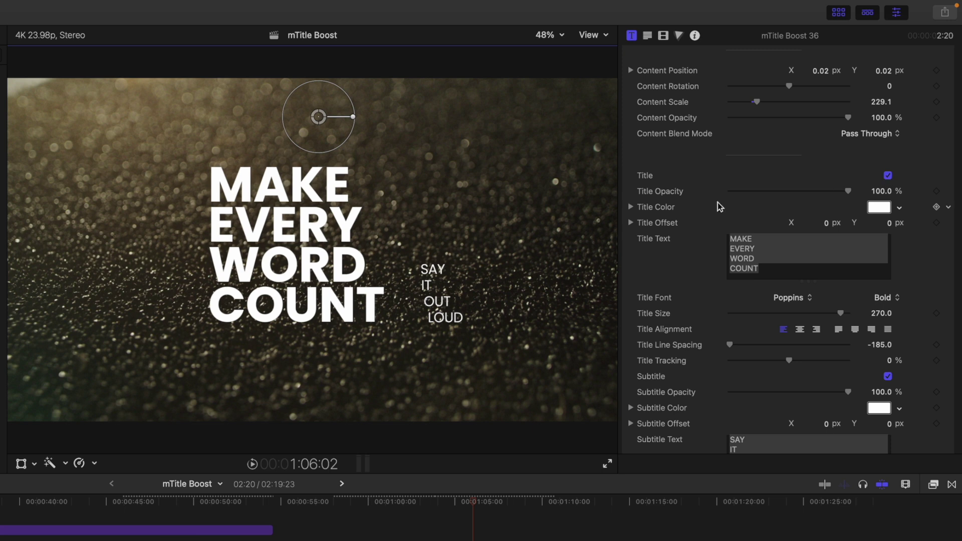
pyautogui.scroll(-1, 718, 203)
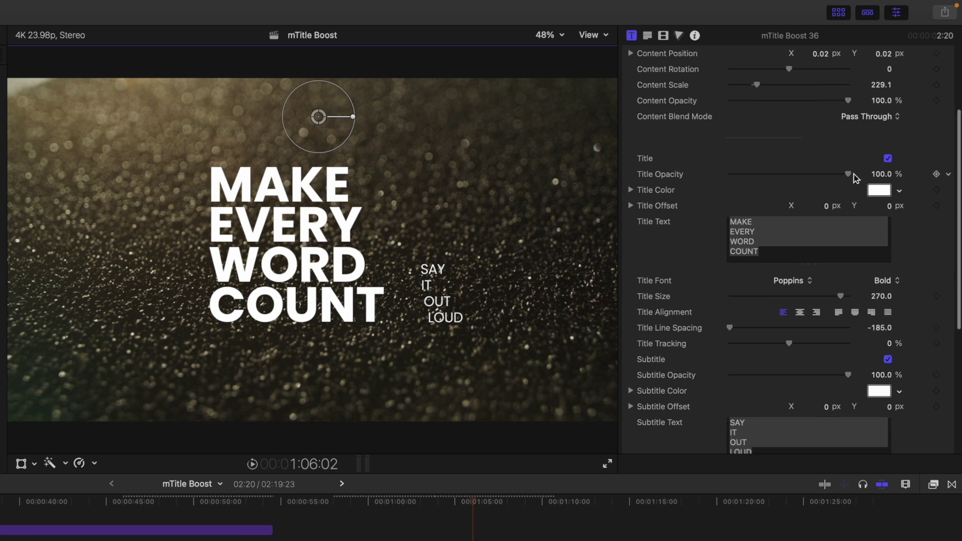
pyautogui.moveTo(853, 177)
pyautogui.mouseDown()
pyautogui.moveTo(820, 175)
pyautogui.moveTo(875, 203)
pyautogui.mouseUp()
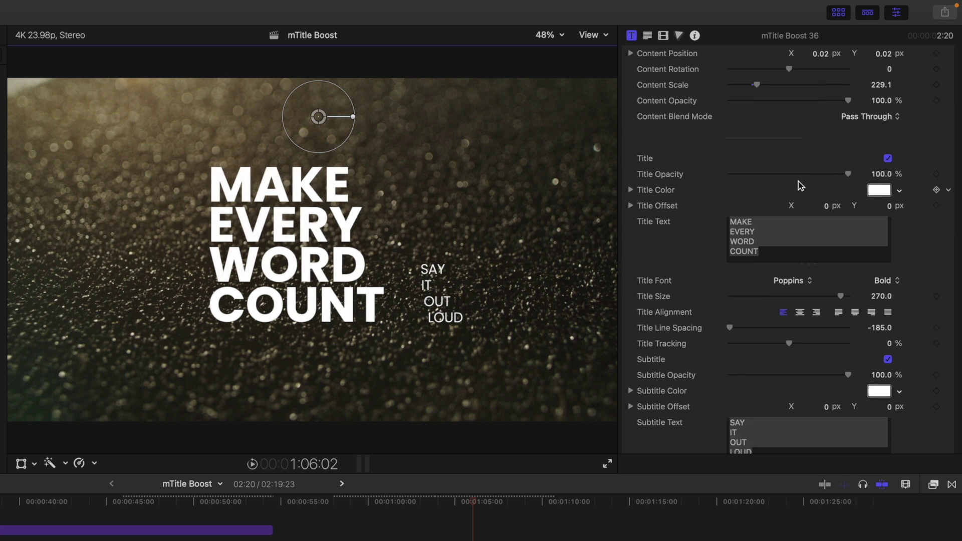
pyautogui.scroll(-2, 799, 186)
pyautogui.click(770, 227)
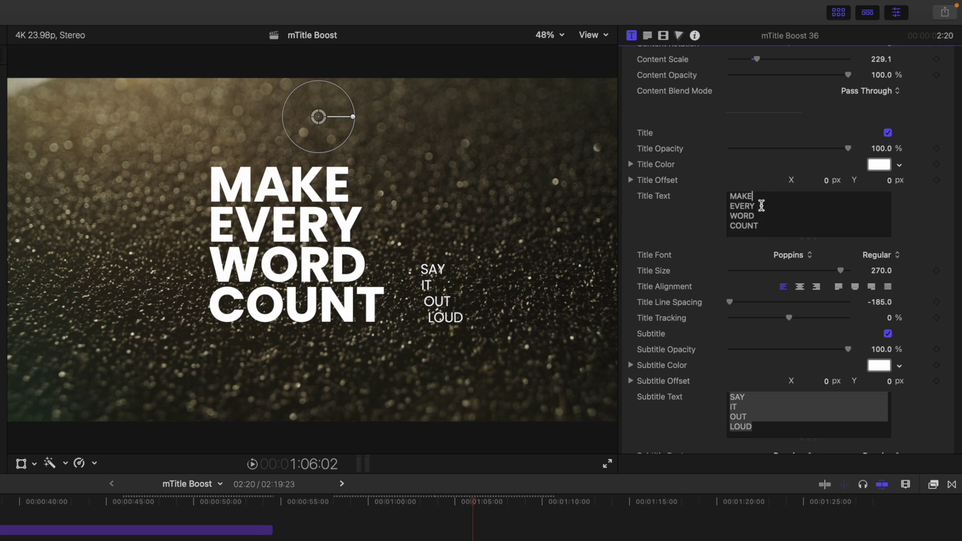
pyautogui.scroll(-2, 761, 205)
pyautogui.scroll(-1, 763, 200)
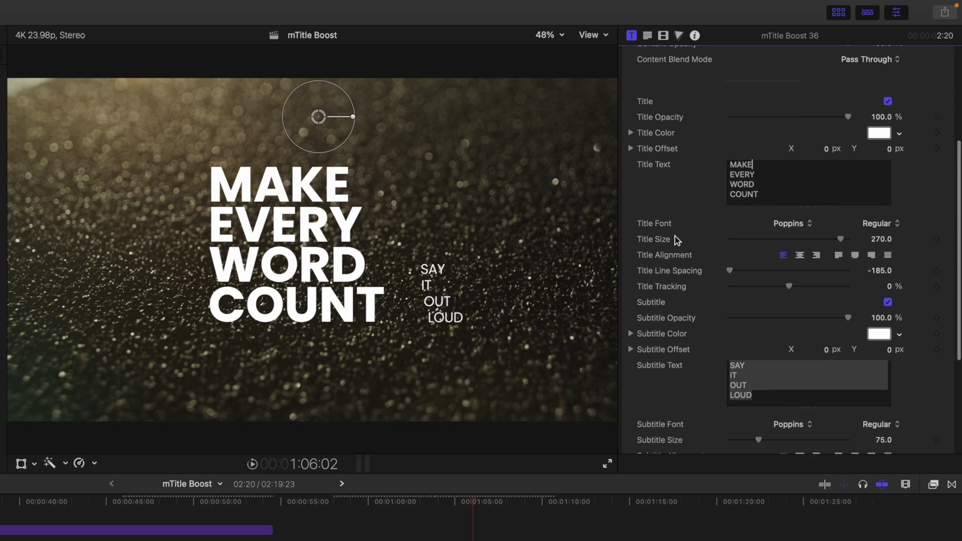
pyautogui.scroll(-5, 669, 306)
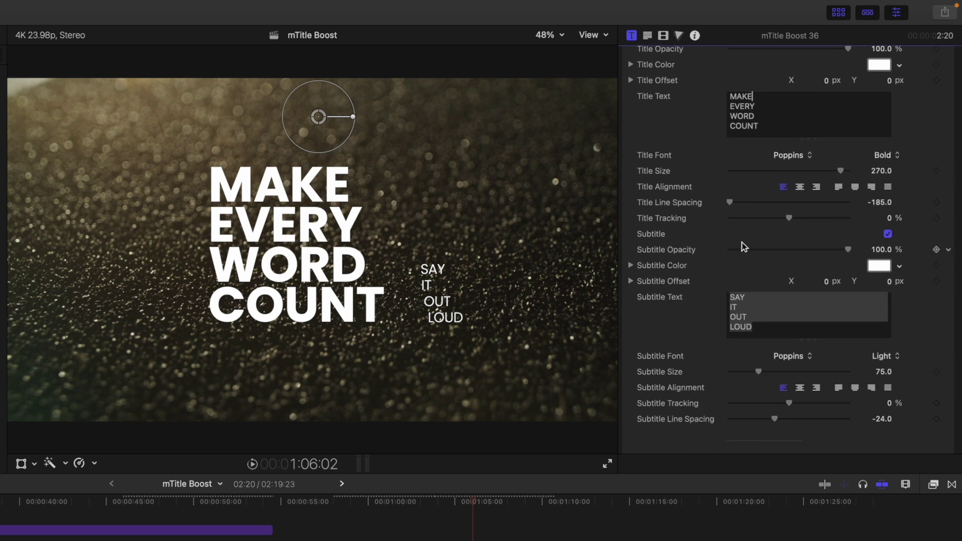
pyautogui.scroll(-3, 675, 268)
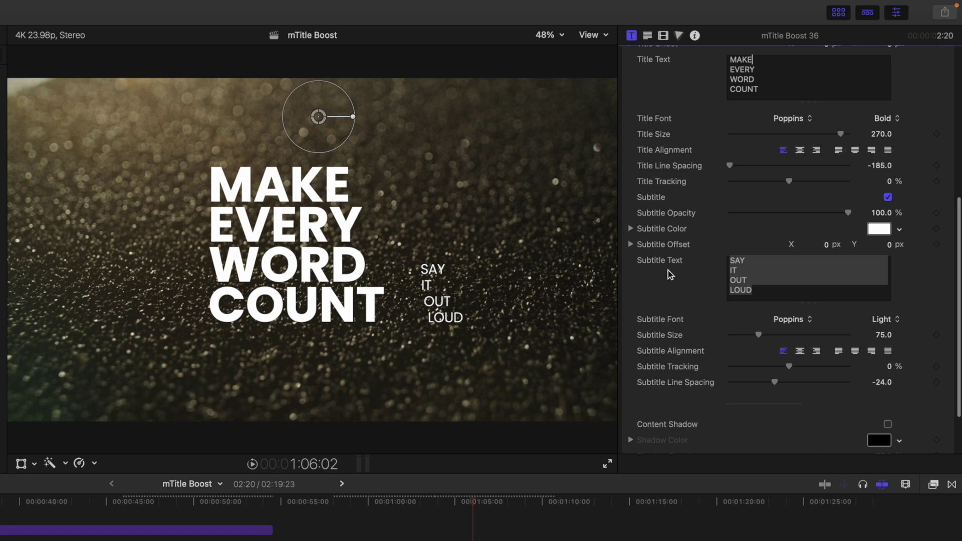
pyautogui.scroll(-2, 717, 274)
pyautogui.scroll(-2, 714, 277)
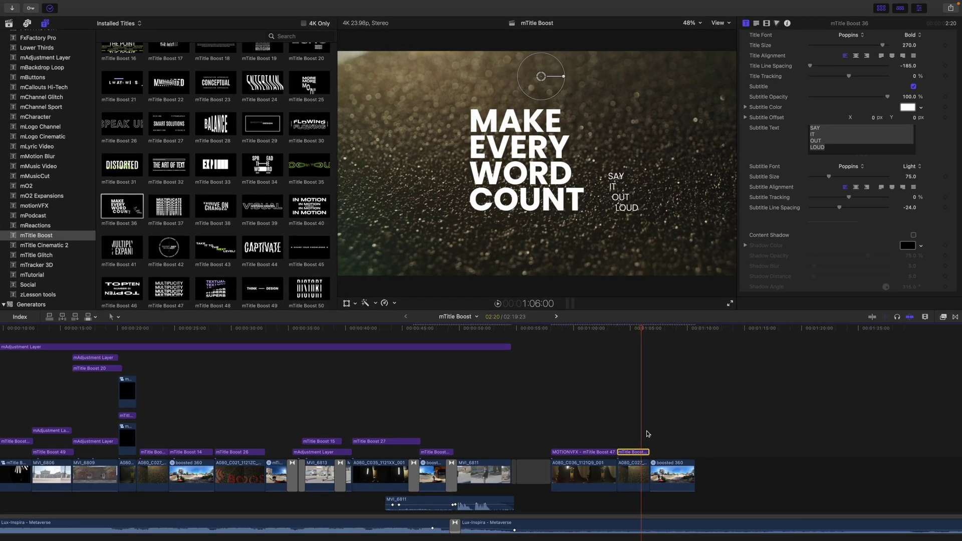
# Step: Extend the street clip before boosted 360 and stretch mTitle Boost 36 to its new end
pyautogui.moveTo(645, 466); pyautogui.dragTo(681, 472)
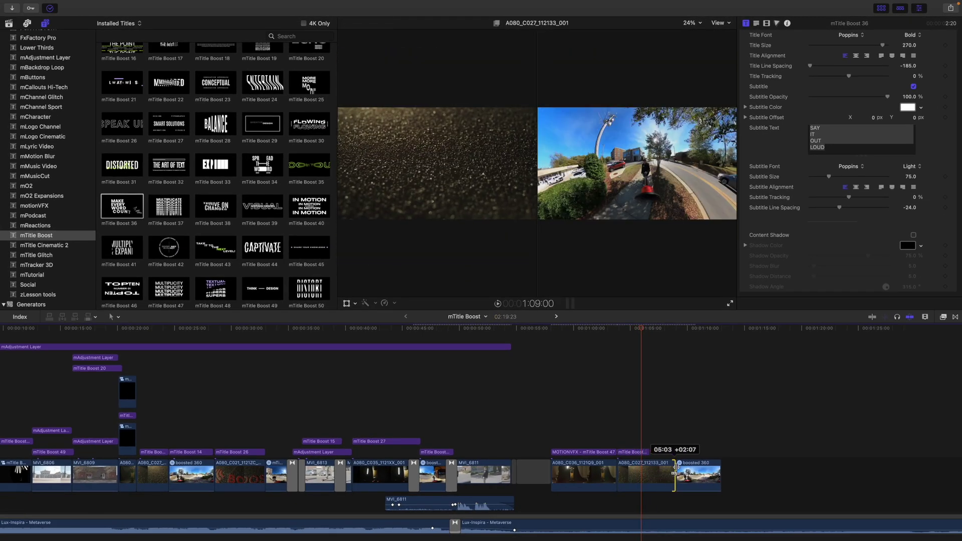
pyautogui.moveTo(648, 452); pyautogui.dragTo(681, 452)
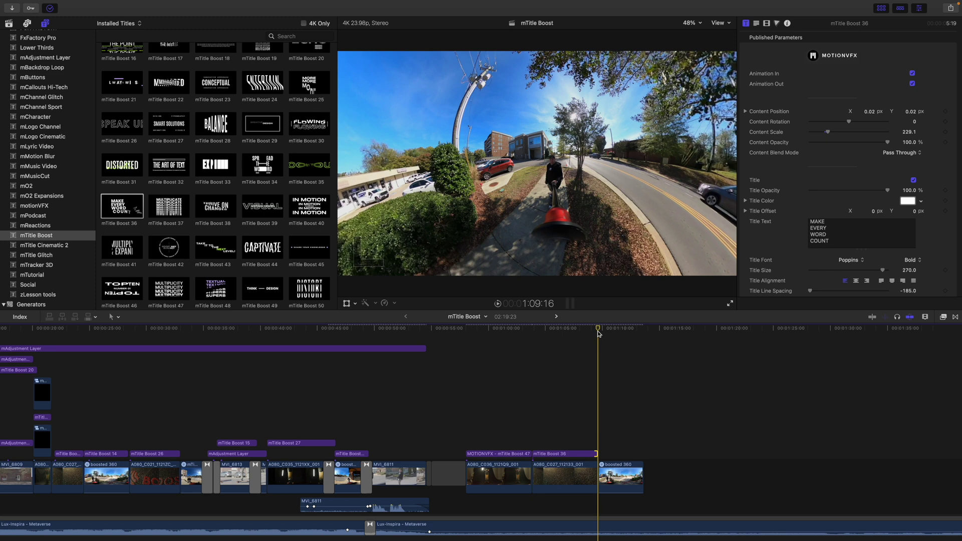
# Step: Select boosted 360, show its video settings, and scrub back to its start near 1:09:16
pyautogui.click(615, 483)
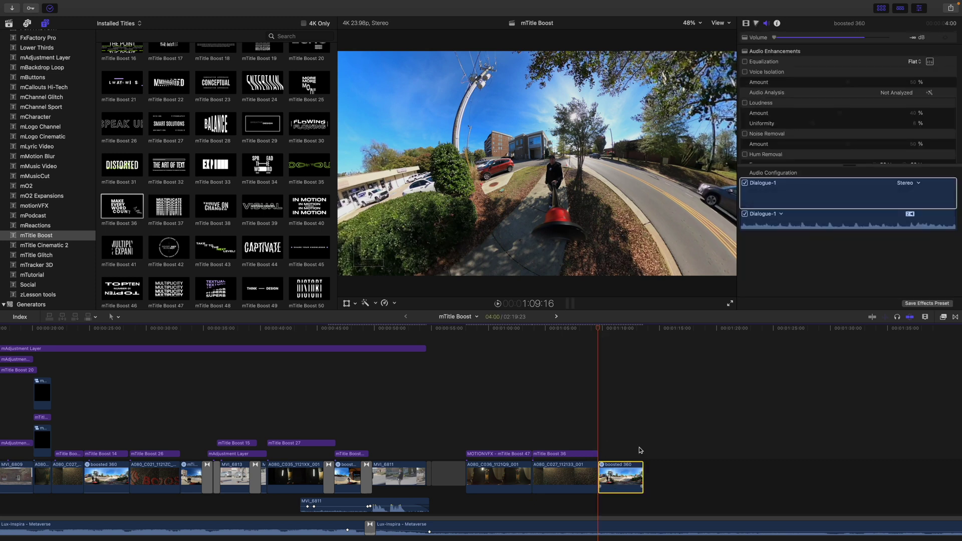
pyautogui.click(782, 21)
pyautogui.click(746, 24)
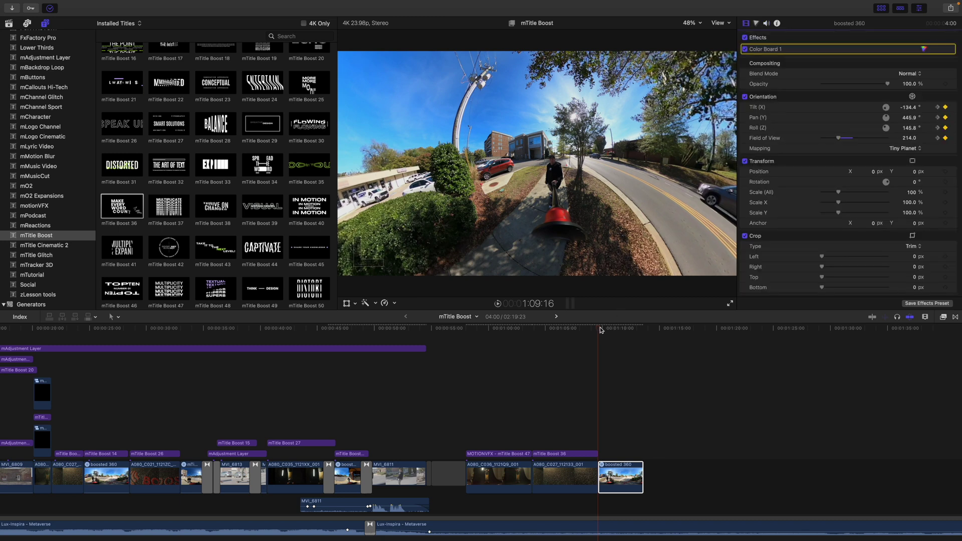
pyautogui.moveTo(601, 329); pyautogui.dragTo(623, 338)
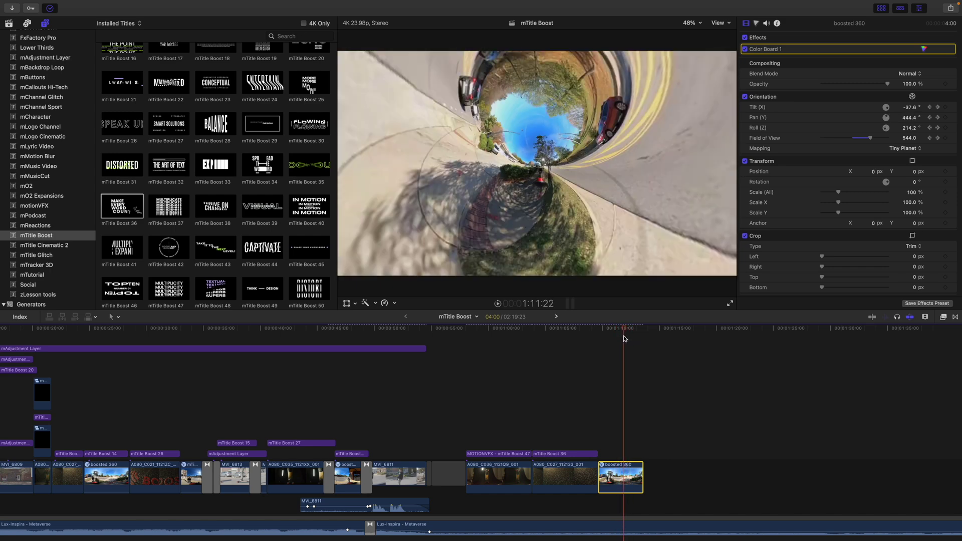
pyautogui.moveTo(623, 338); pyautogui.dragTo(601, 337)
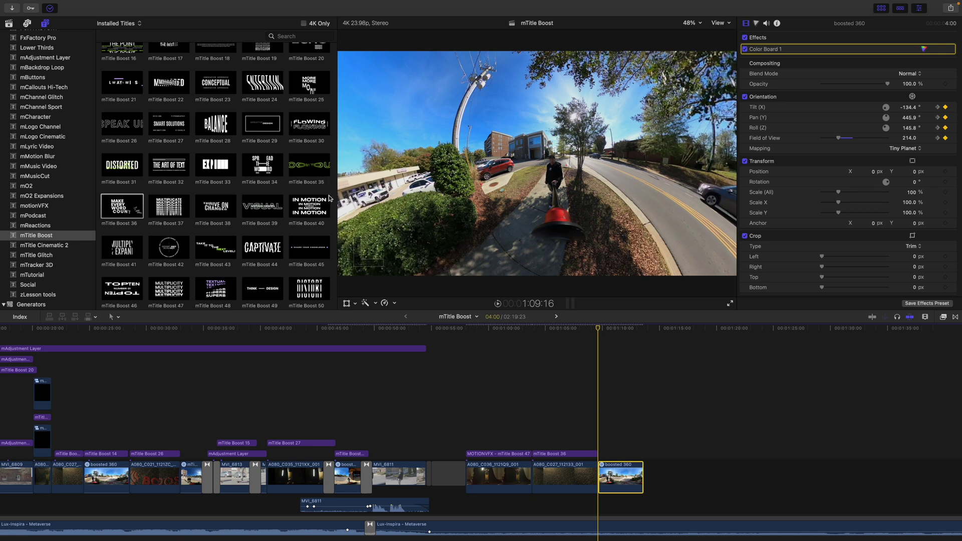
pyautogui.scroll(3, 329, 198)
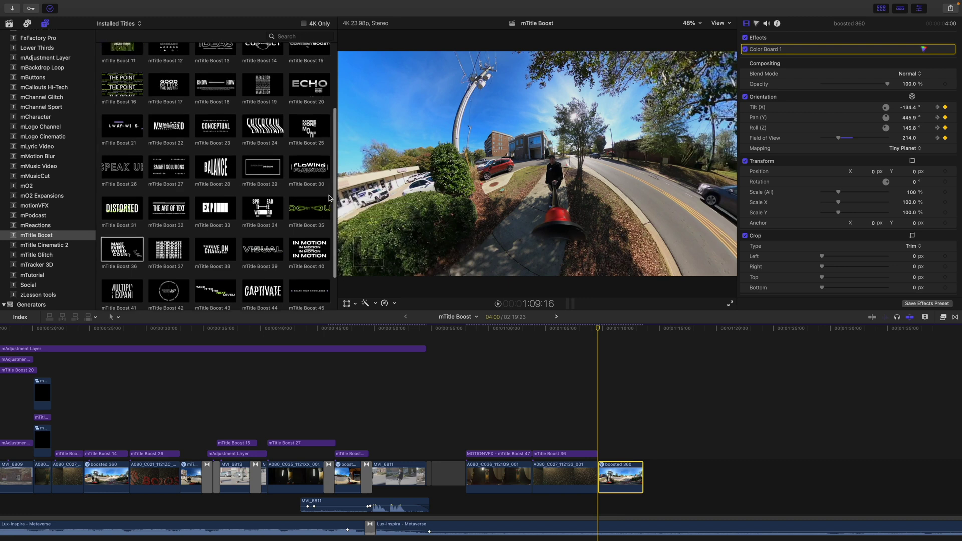
pyautogui.scroll(2, 328, 198)
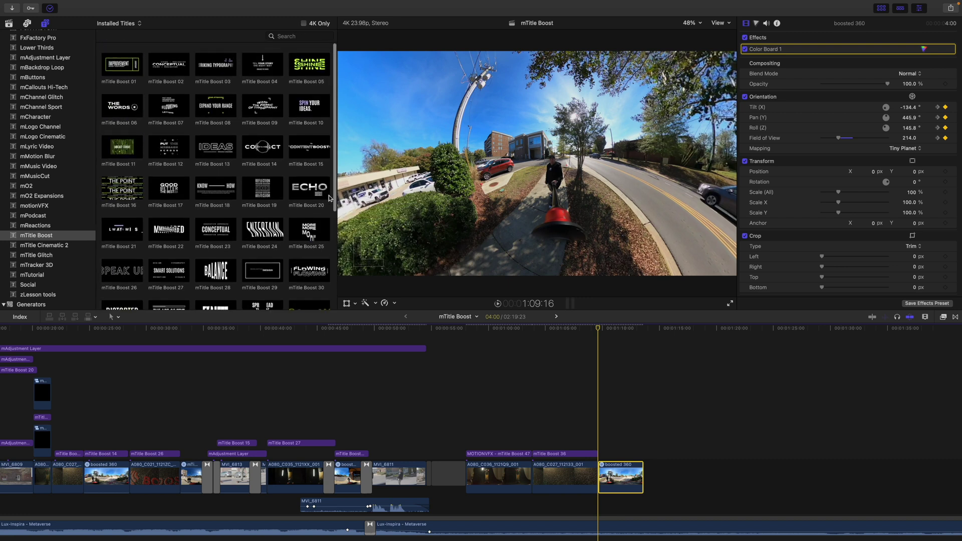
pyautogui.click(256, 150)
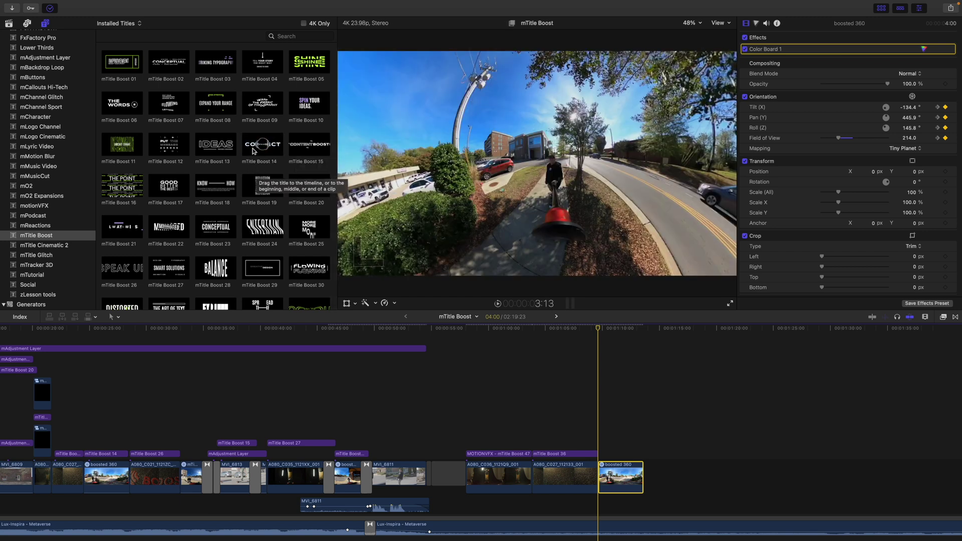
pyautogui.click(253, 151)
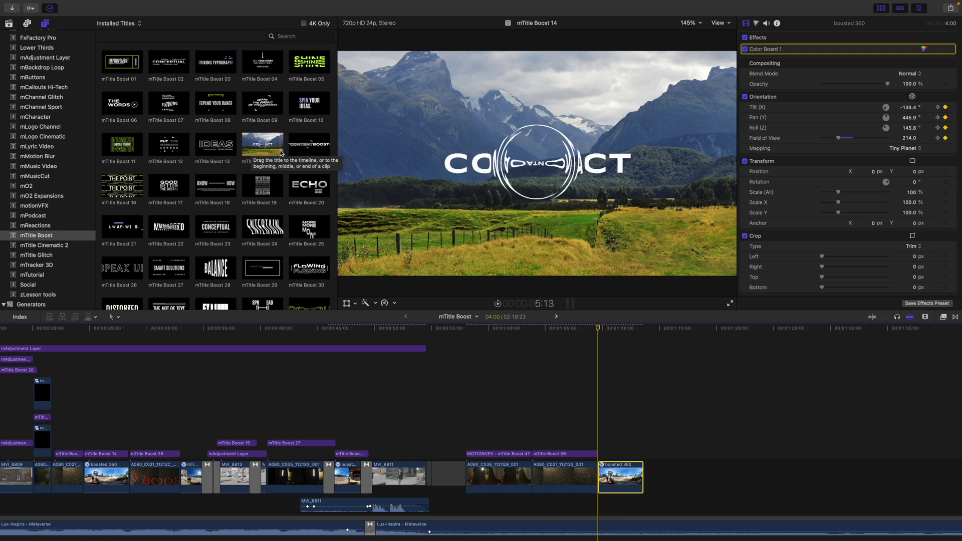
pyautogui.hscroll(-1, 184, 383)
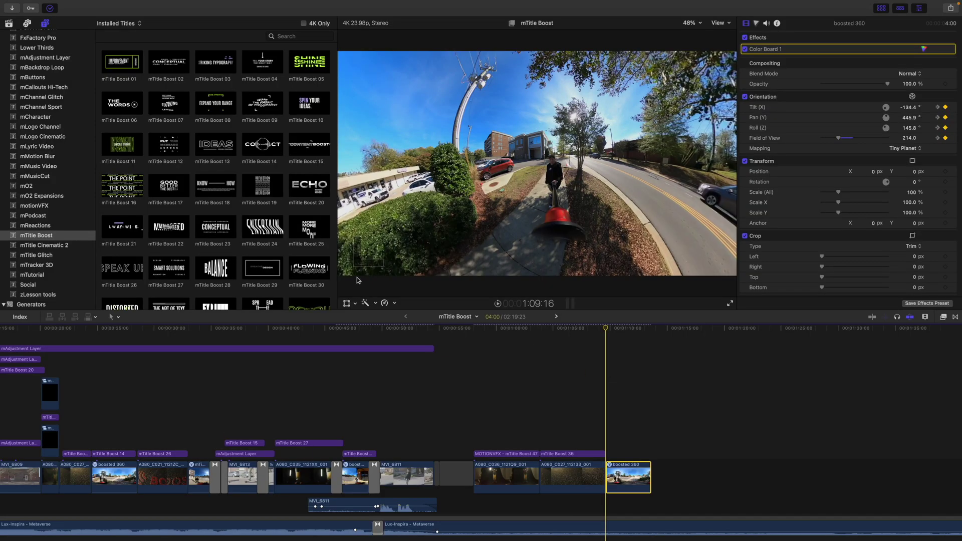
pyautogui.scroll(-3, 327, 241)
pyautogui.scroll(-1, 327, 241)
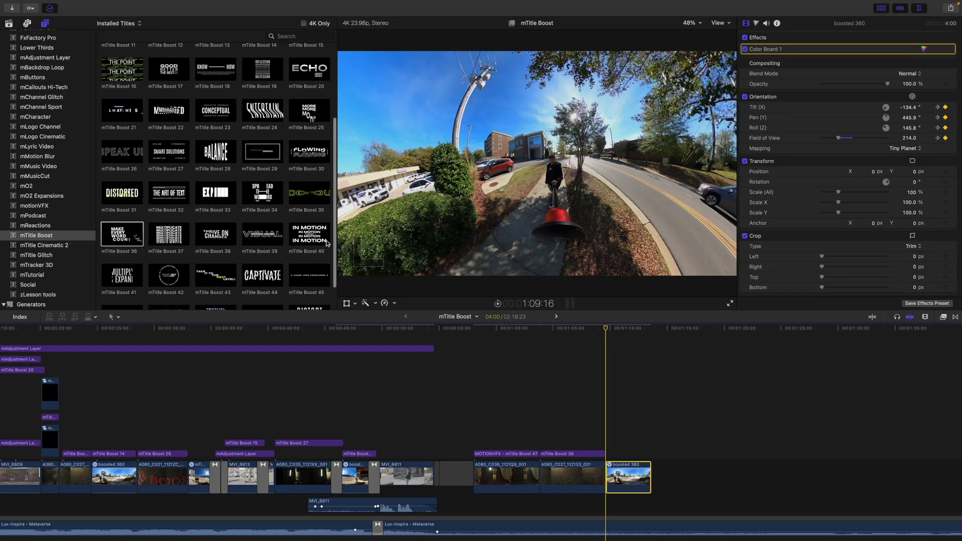
pyautogui.scroll(-1, 327, 241)
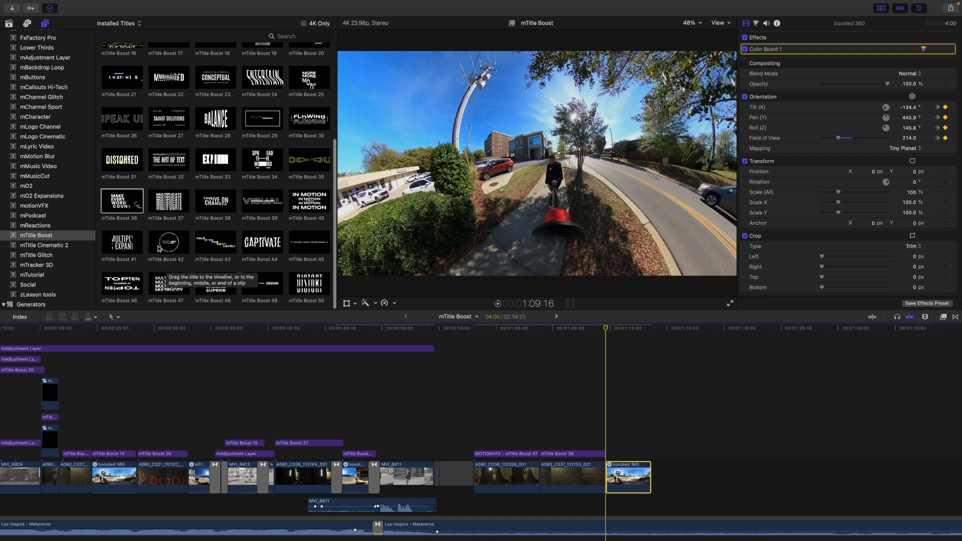
# Step: Drop mTitle Boost 42 at the playhead, extend boosted 360 beneath it, play back, and select the title
pyautogui.moveTo(159, 249); pyautogui.dragTo(610, 451)
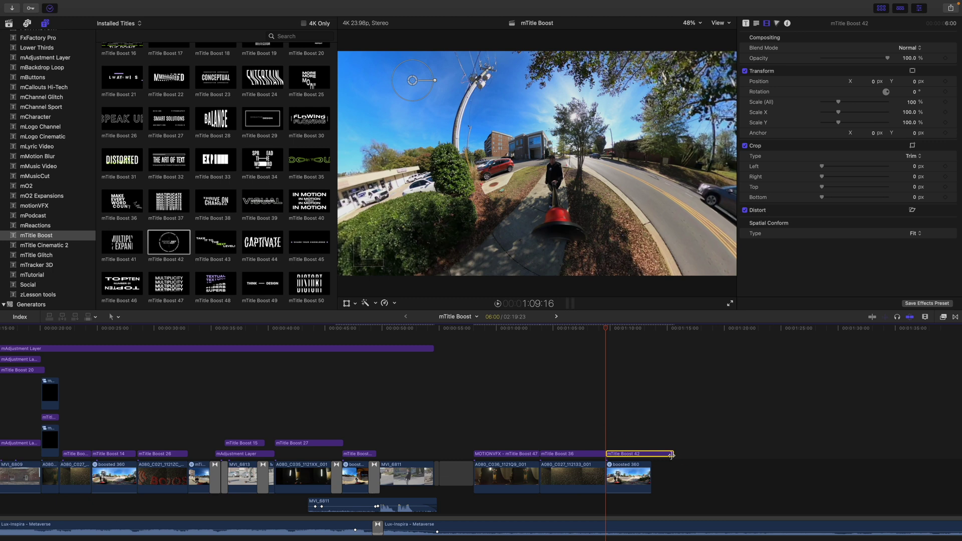
pyautogui.moveTo(652, 474); pyautogui.dragTo(675, 474)
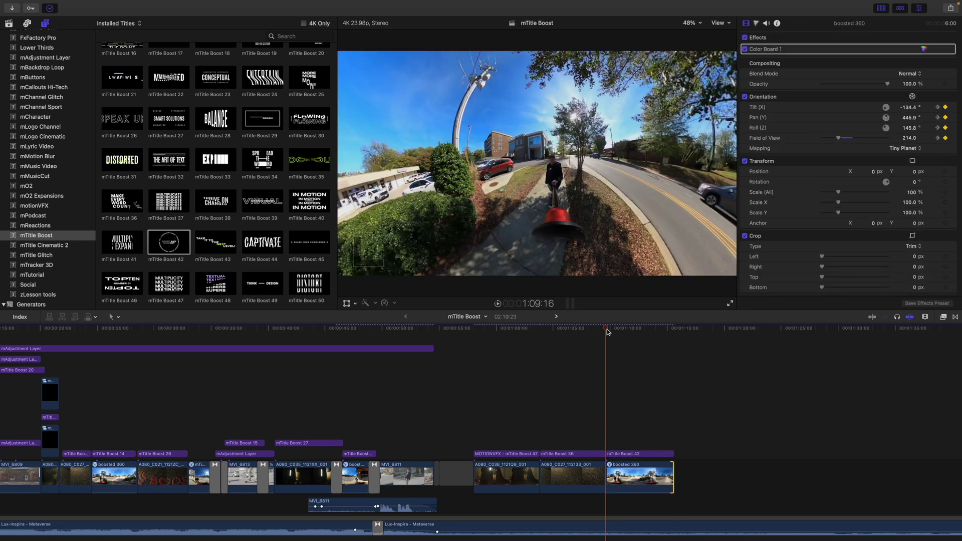
pyautogui.press('space')
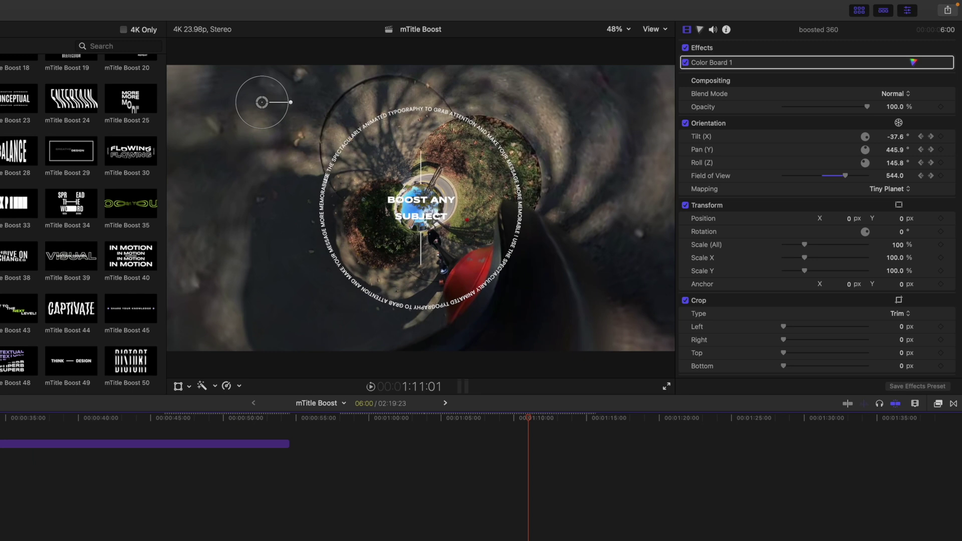
pyautogui.click(224, 193)
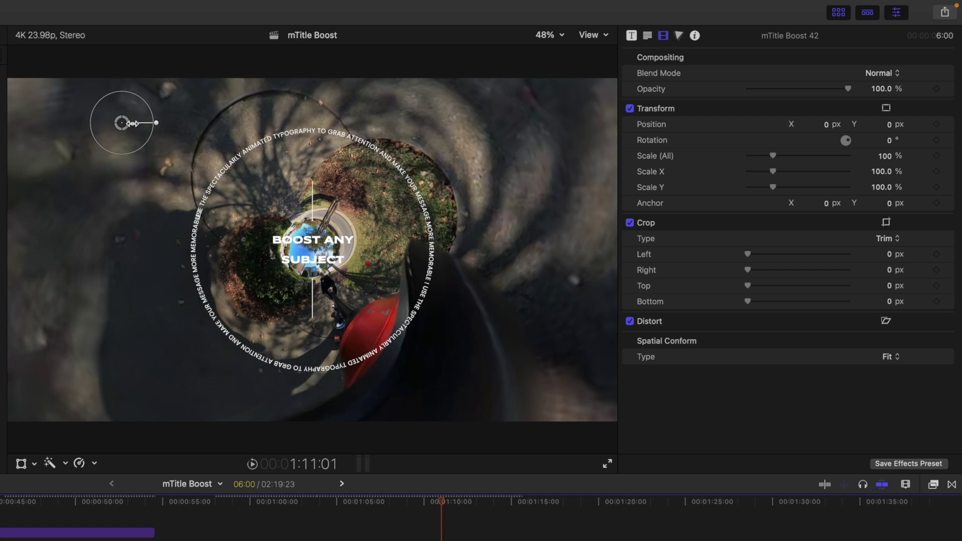
# Step: Show the BOOST ANY SUBJECT title parameters (radius 737, Poppins), undoing a trial off-centre move
pyautogui.moveTo(336, 160); pyautogui.dragTo(416, 163)
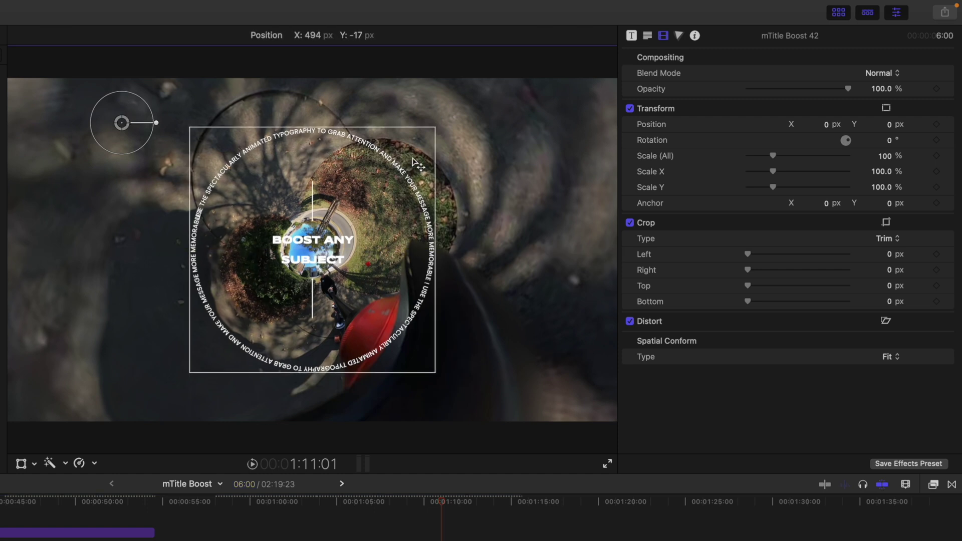
pyautogui.click(632, 35)
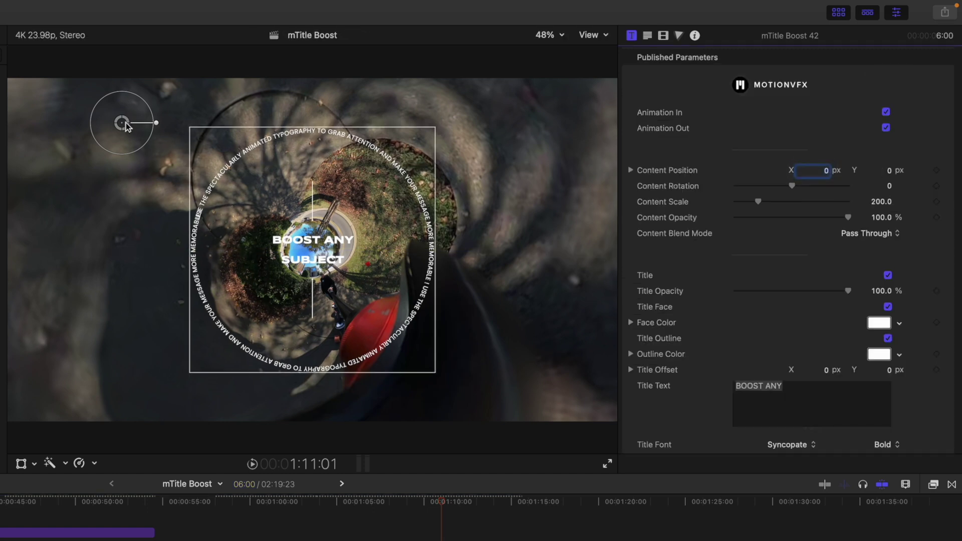
pyautogui.moveTo(126, 126)
pyautogui.mouseDown()
pyautogui.moveTo(113, 125)
pyautogui.moveTo(143, 113)
pyautogui.mouseUp()
pyautogui.press('super+z')
pyautogui.press('super+z')
pyautogui.press('super+z')
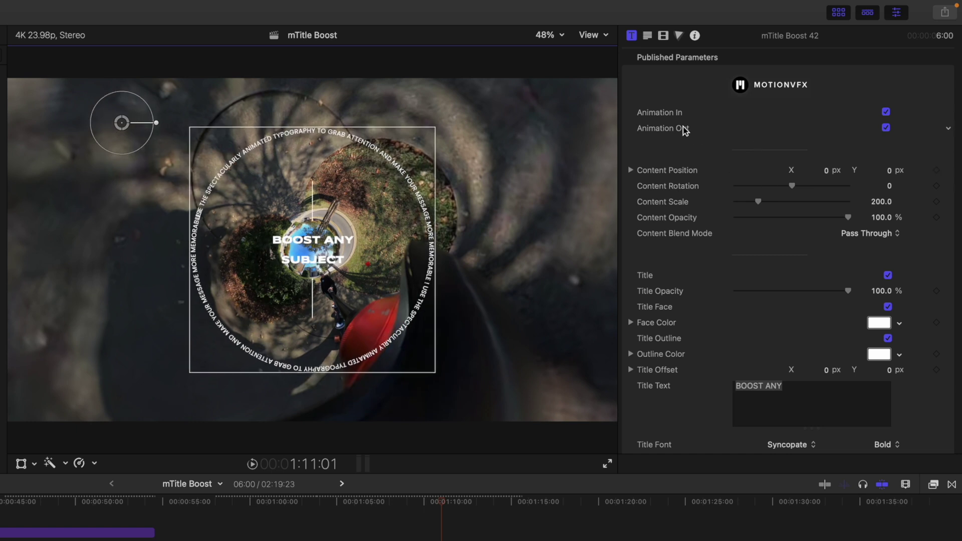
pyautogui.scroll(-1, 708, 150)
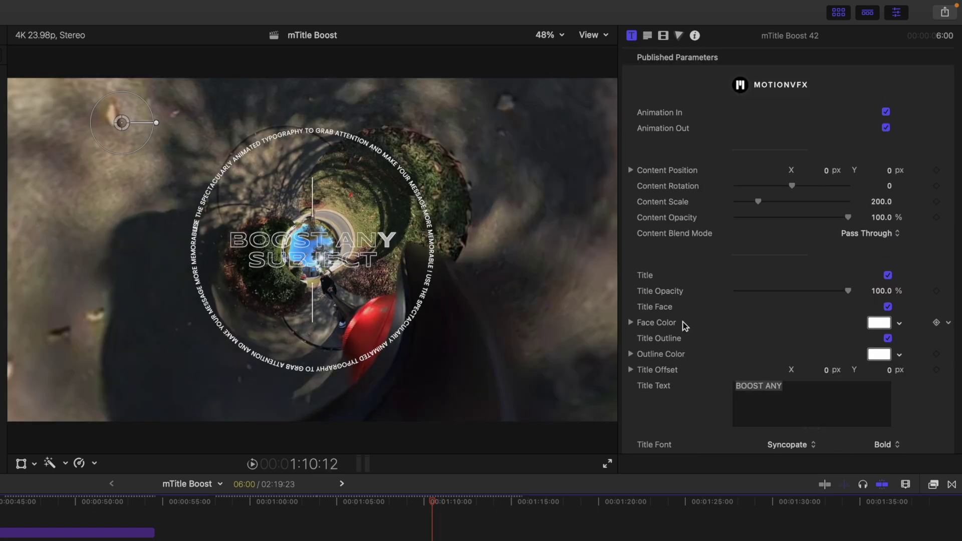
pyautogui.scroll(-5, 683, 322)
pyautogui.scroll(-1, 683, 325)
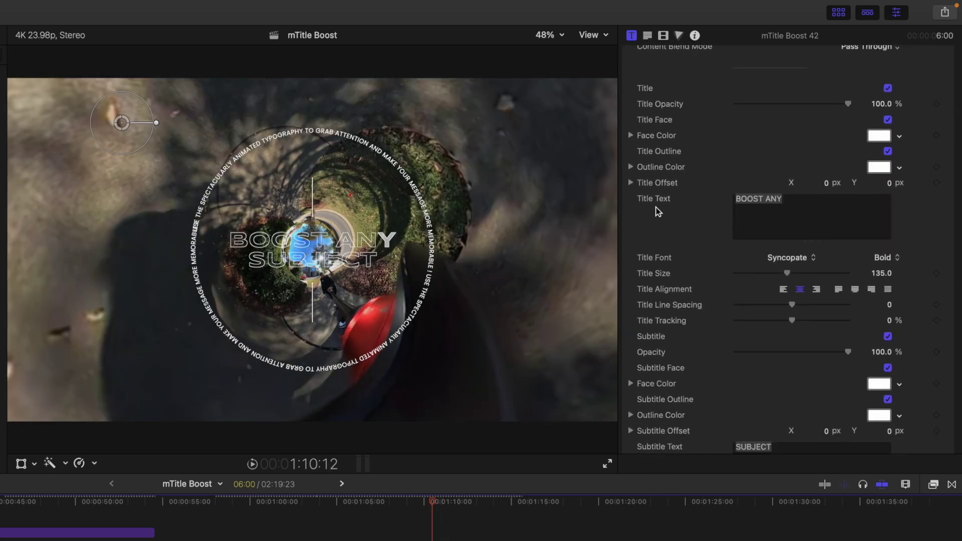
pyautogui.scroll(-2, 782, 169)
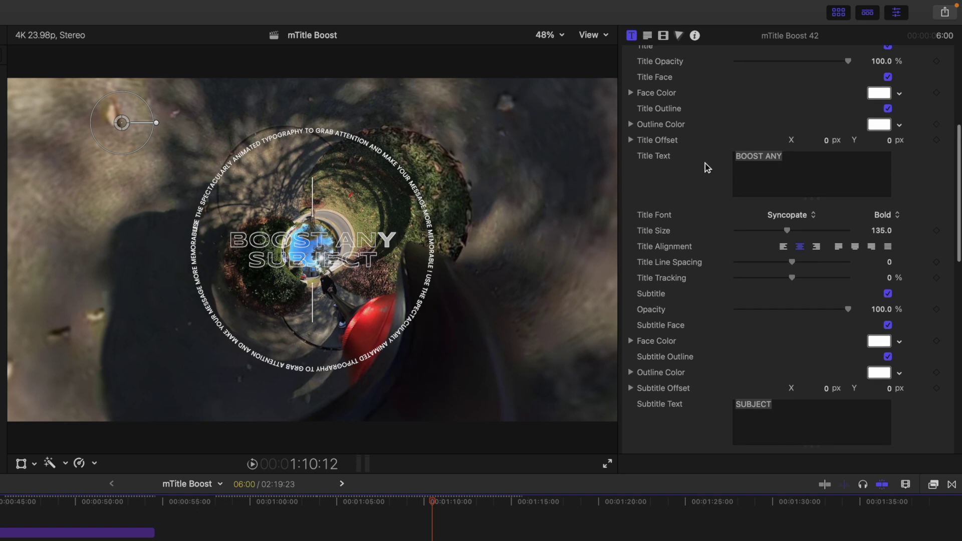
pyautogui.scroll(-3, 706, 165)
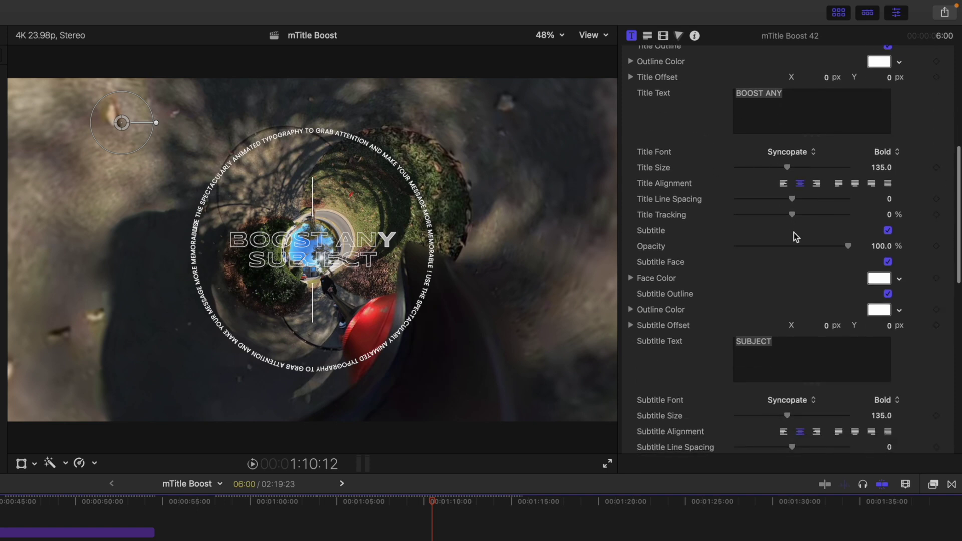
pyautogui.scroll(-4, 686, 284)
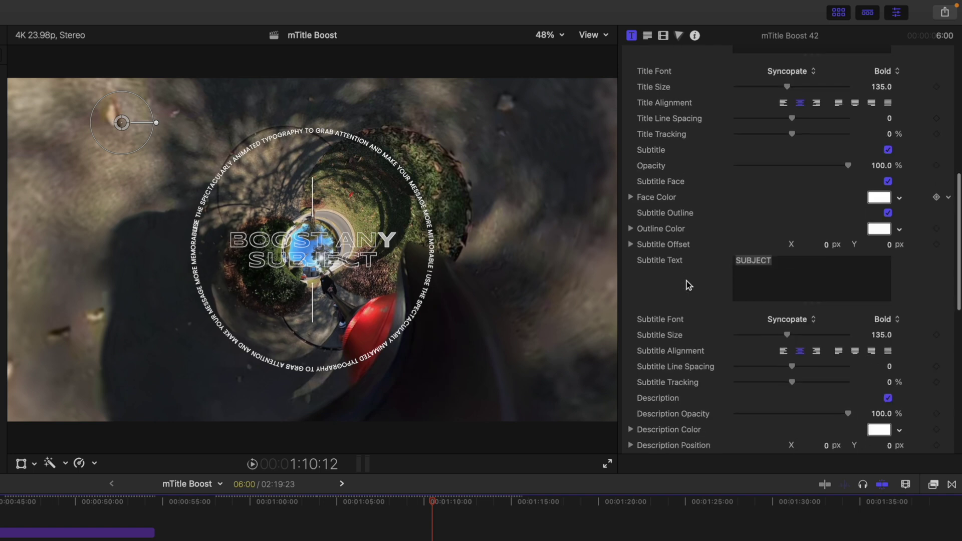
pyautogui.scroll(-1, 685, 284)
pyautogui.scroll(-5, 697, 291)
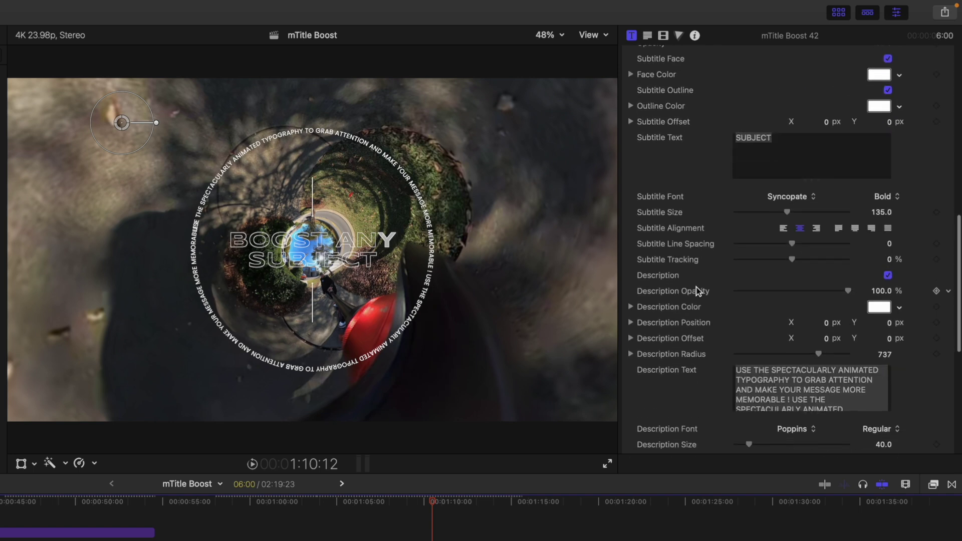
pyautogui.scroll(-4, 697, 291)
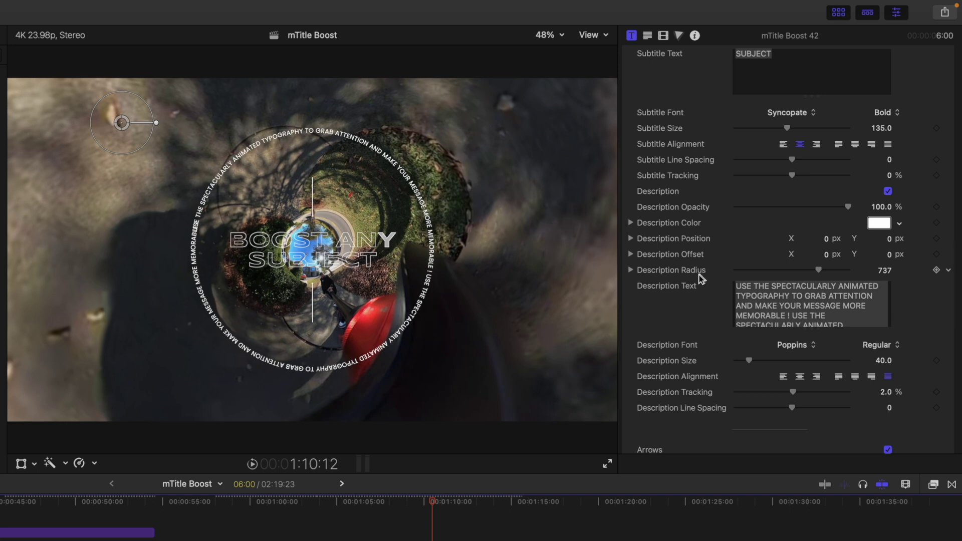
# Step: Adjust the circular description to radius 606 and size 48 after trying larger radii
pyautogui.moveTo(814, 272); pyautogui.dragTo(786, 273)
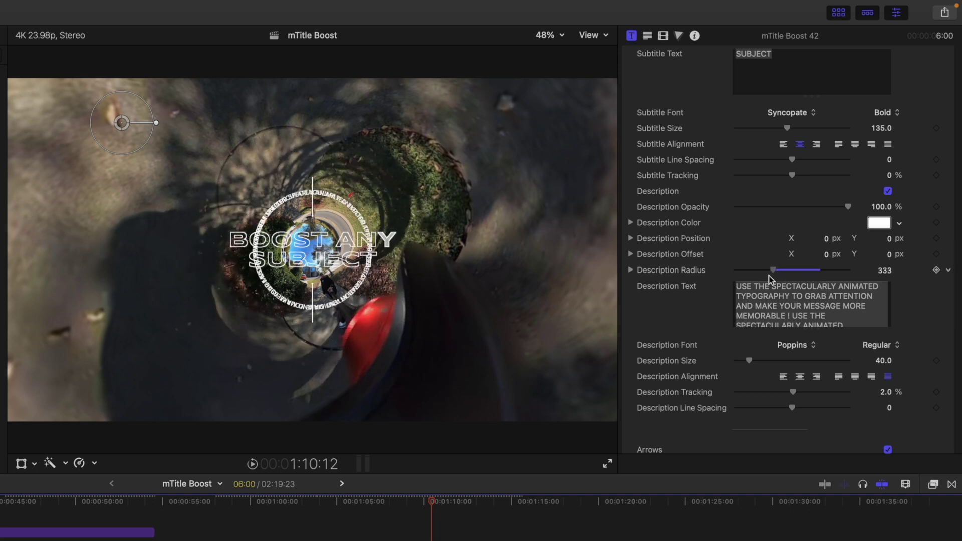
pyautogui.moveTo(786, 273)
pyautogui.mouseDown()
pyautogui.moveTo(751, 281)
pyautogui.moveTo(827, 283)
pyautogui.moveTo(750, 286)
pyautogui.moveTo(821, 287)
pyautogui.mouseUp()
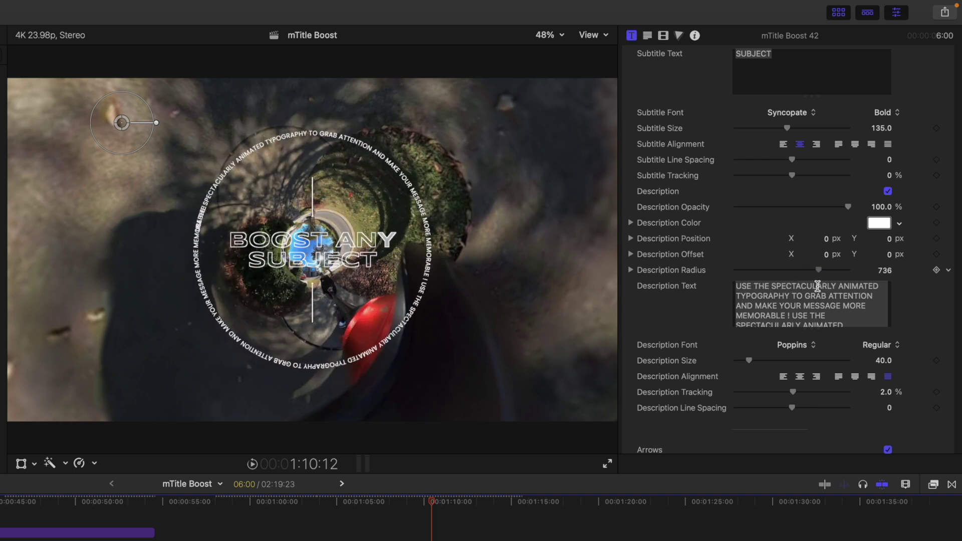
pyautogui.moveTo(821, 287)
pyautogui.mouseDown()
pyautogui.moveTo(847, 286)
pyautogui.moveTo(829, 286)
pyautogui.moveTo(838, 287)
pyautogui.mouseUp()
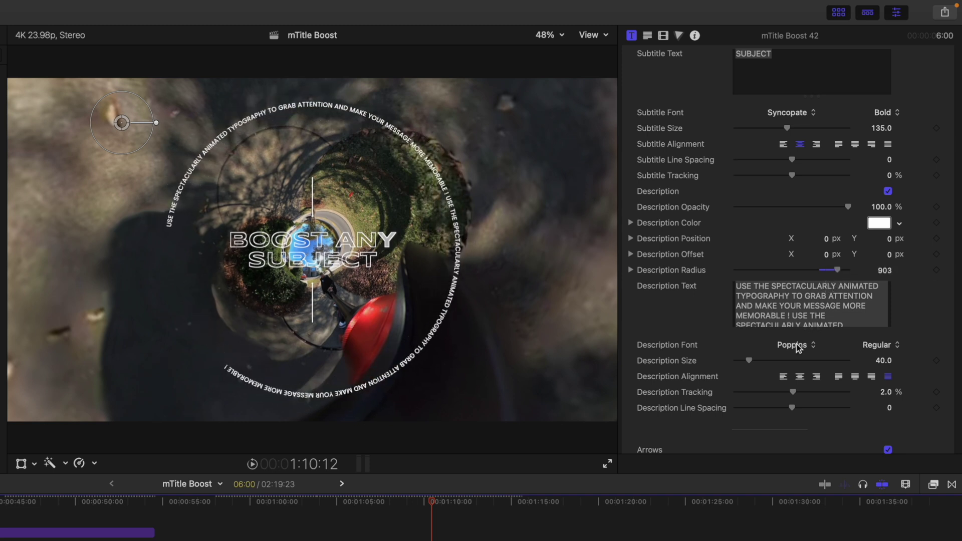
pyautogui.moveTo(750, 360); pyautogui.dragTo(755, 363)
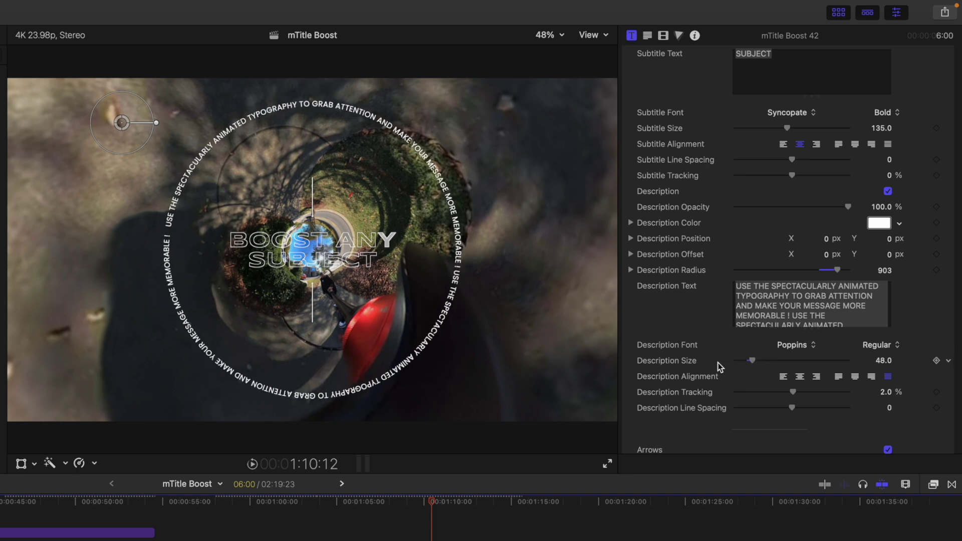
pyautogui.moveTo(840, 270)
pyautogui.moveTo(841, 271); pyautogui.dragTo(804, 277)
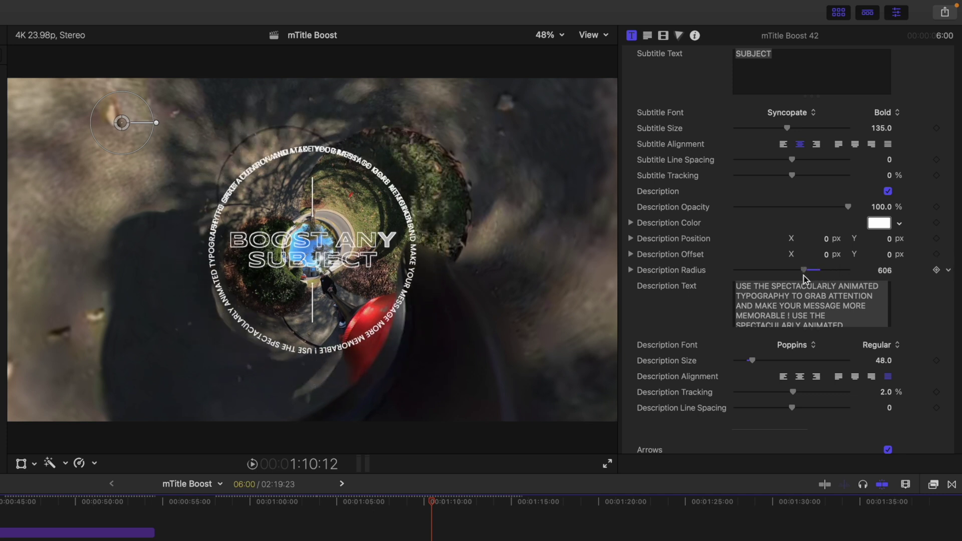
# Step: Turn on the arrows above and below the title and widen them to 31
pyautogui.click(888, 238)
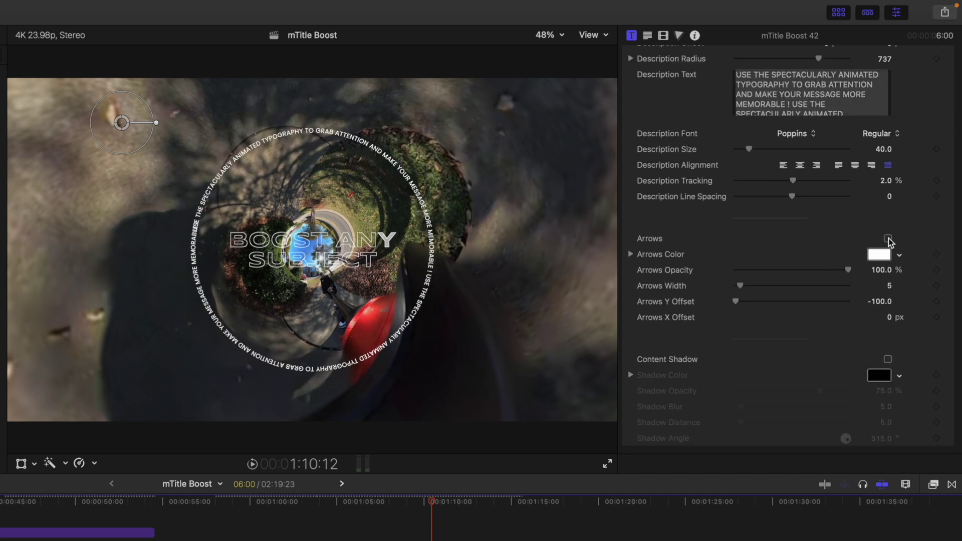
pyautogui.click(888, 238)
pyautogui.moveTo(741, 287); pyautogui.dragTo(771, 290)
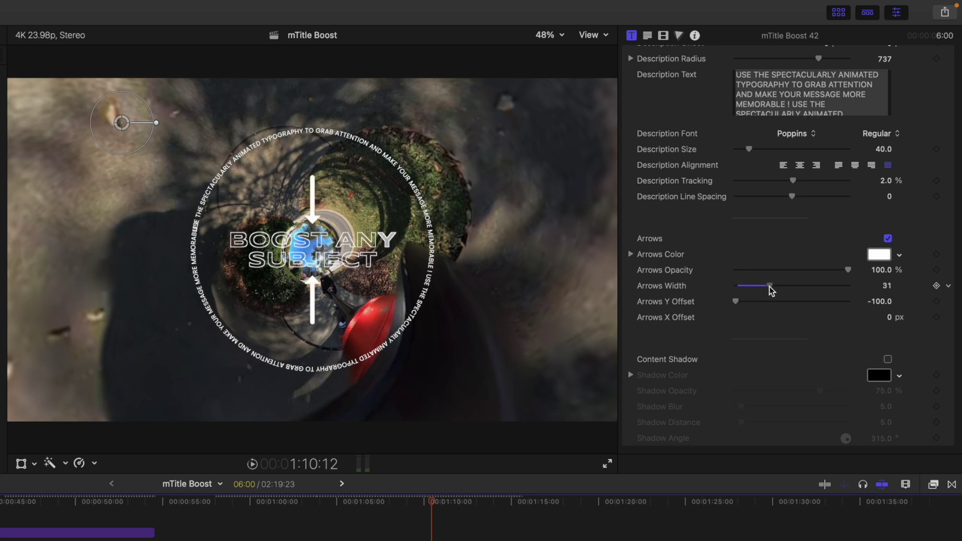